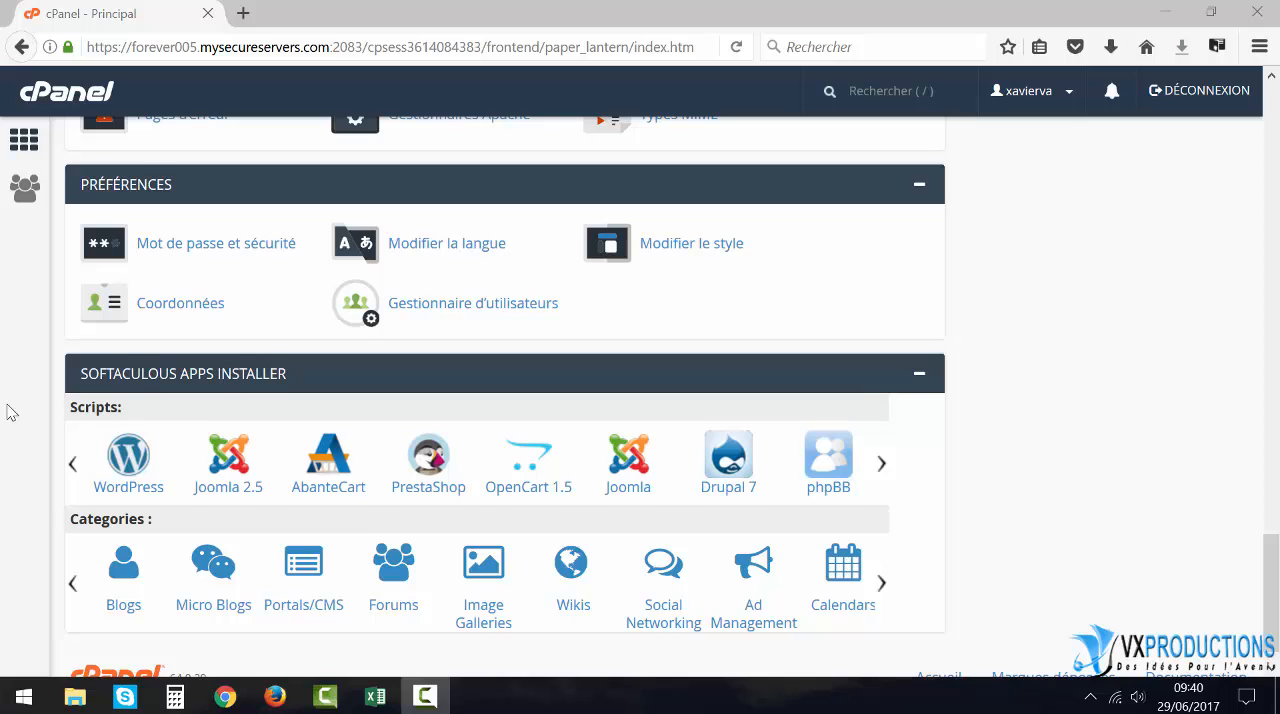
- Open the Sous-domaines page from the Domaines section
{"action": "scroll", "coordinate": [8, 412], "scroll_direction": "down", "scroll_amount": 1}
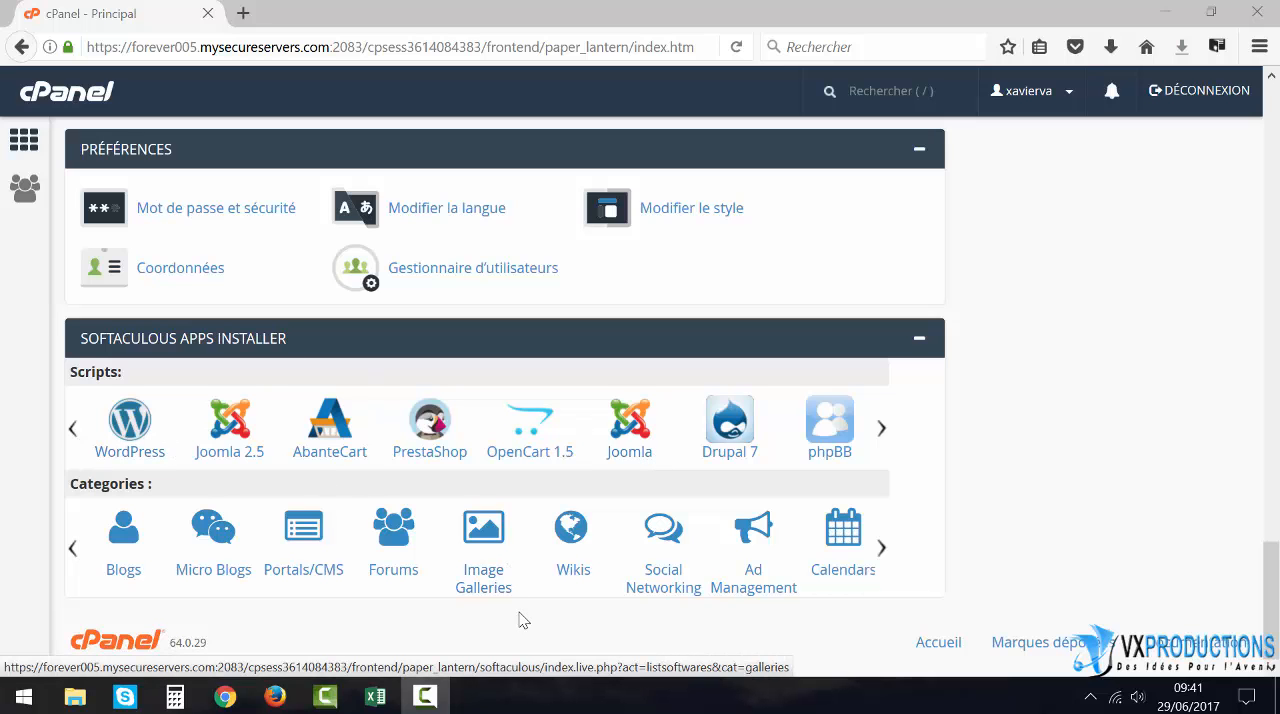
{"action": "scroll", "coordinate": [500, 620], "scroll_direction": "up", "scroll_amount": 10}
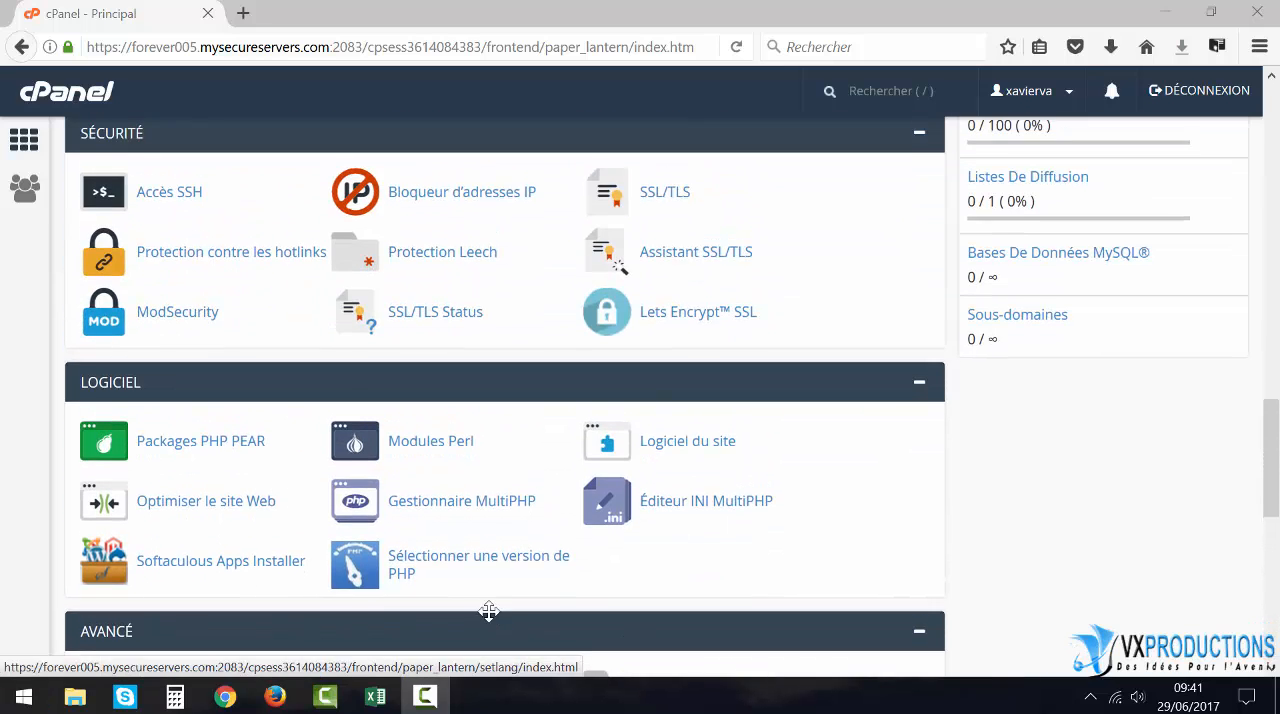
{"action": "scroll", "coordinate": [490, 598], "scroll_direction": "up", "scroll_amount": 8}
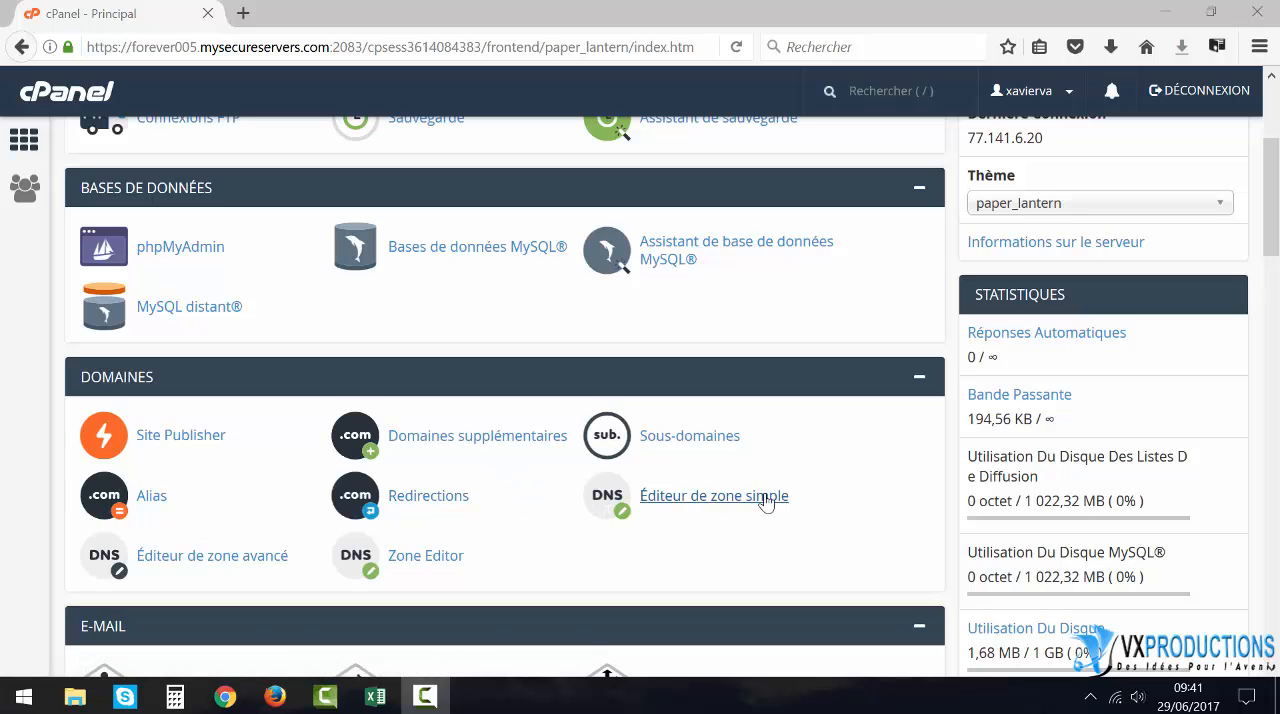
{"action": "left_click", "coordinate": [690, 437]}
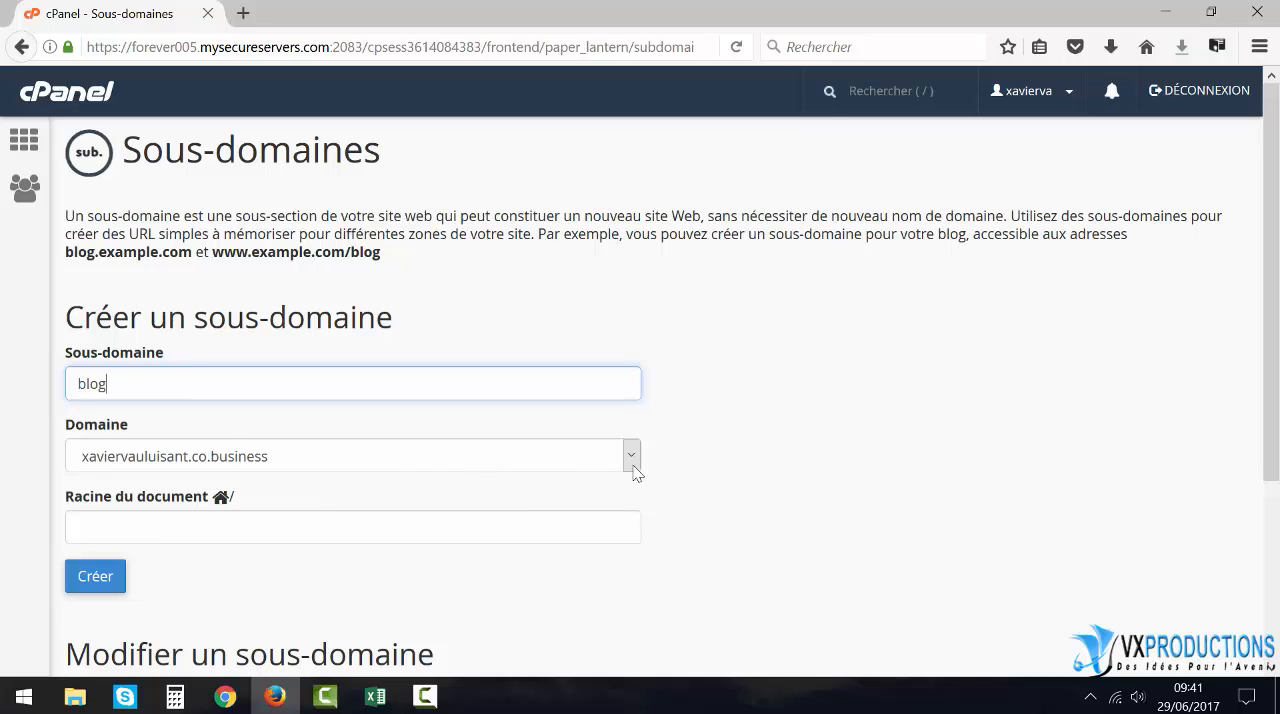
- Create the subdomain blog on the main domain with the suggested document root
{"action": "left_click", "coordinate": [632, 458]}
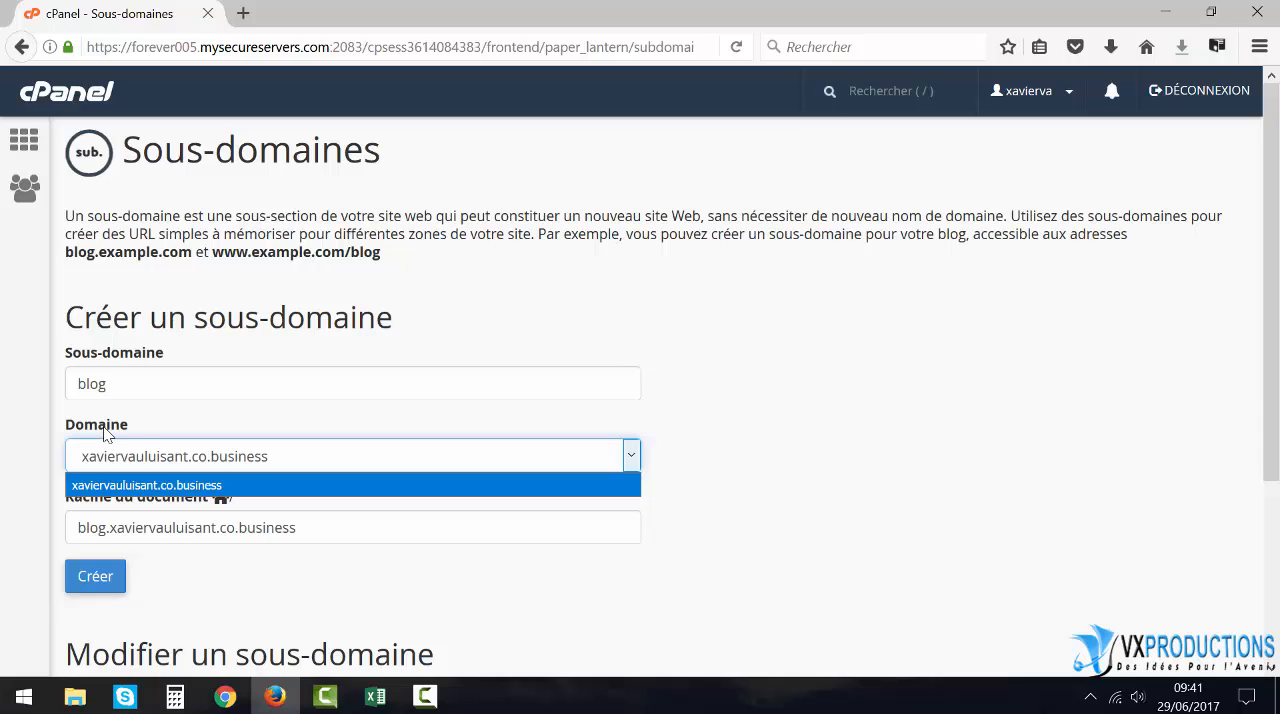
{"action": "left_click", "coordinate": [632, 458]}
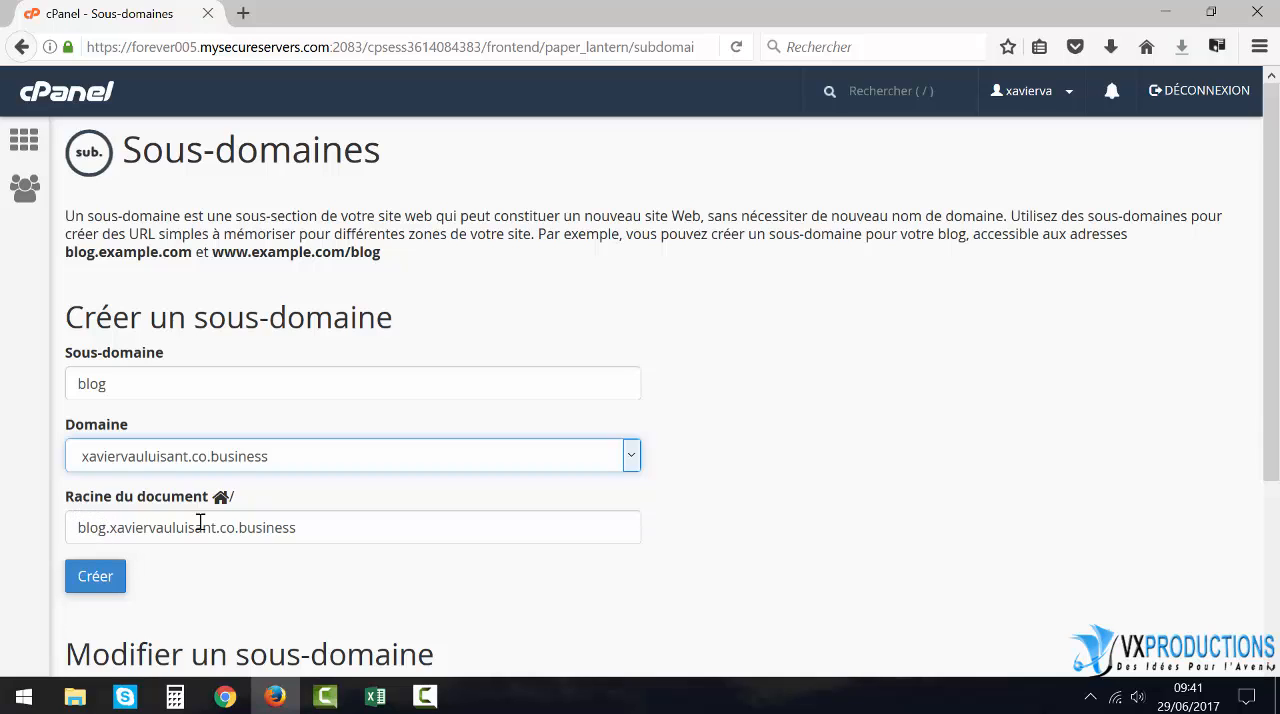
{"action": "left_click_drag", "start_coordinate": [302, 530], "coordinate": [68, 531]}
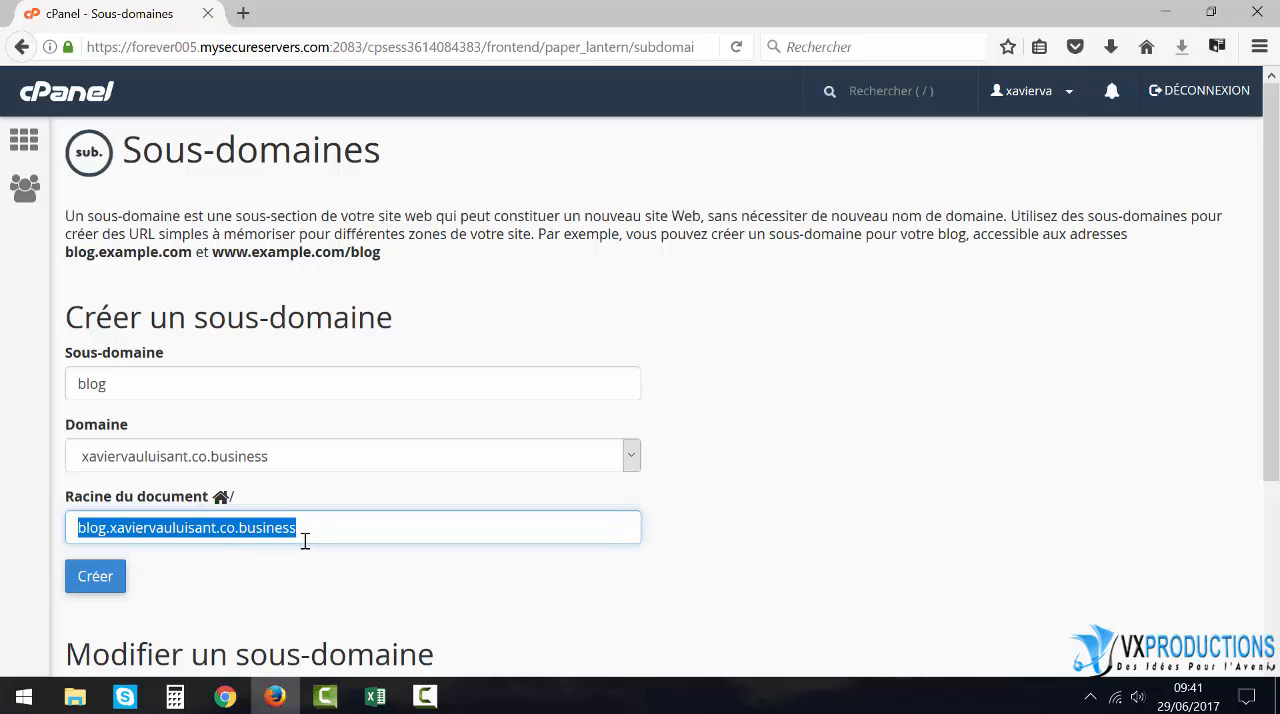
{"action": "left_click", "coordinate": [93, 580]}
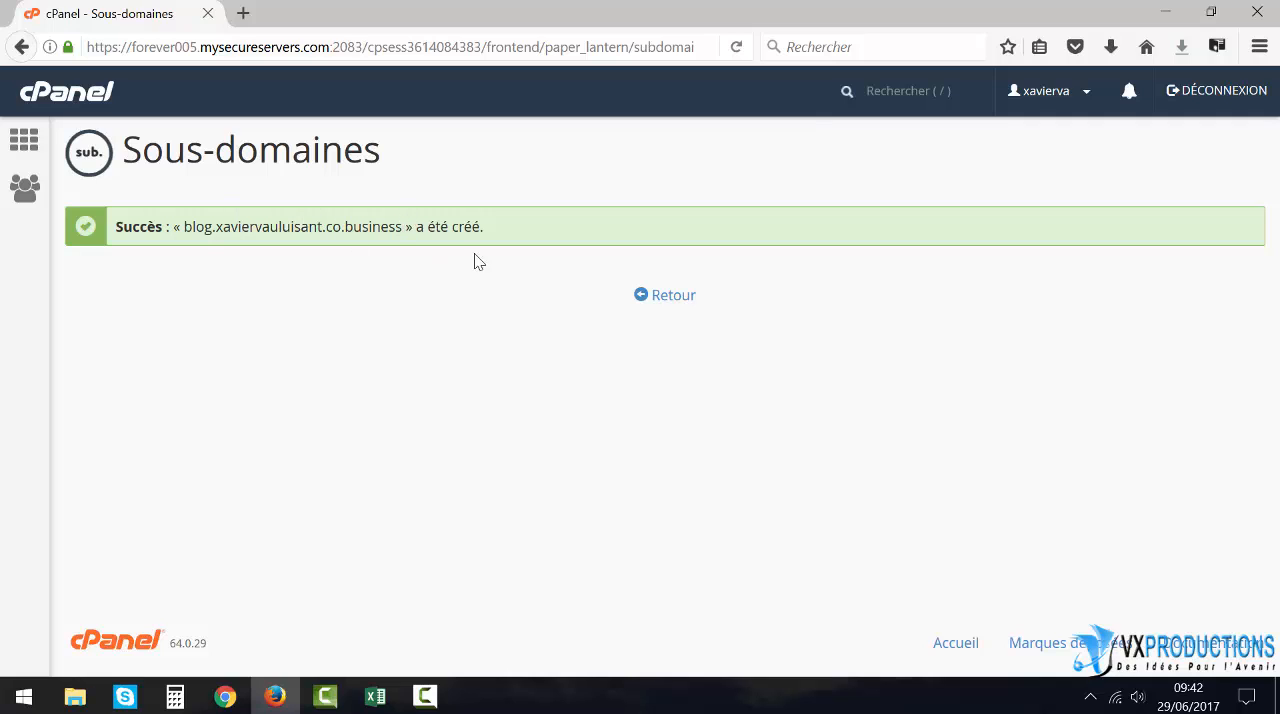
- Return to the control panel home and open the installation form for WordPress from the Softaculous scripts
{"action": "left_click", "coordinate": [665, 300]}
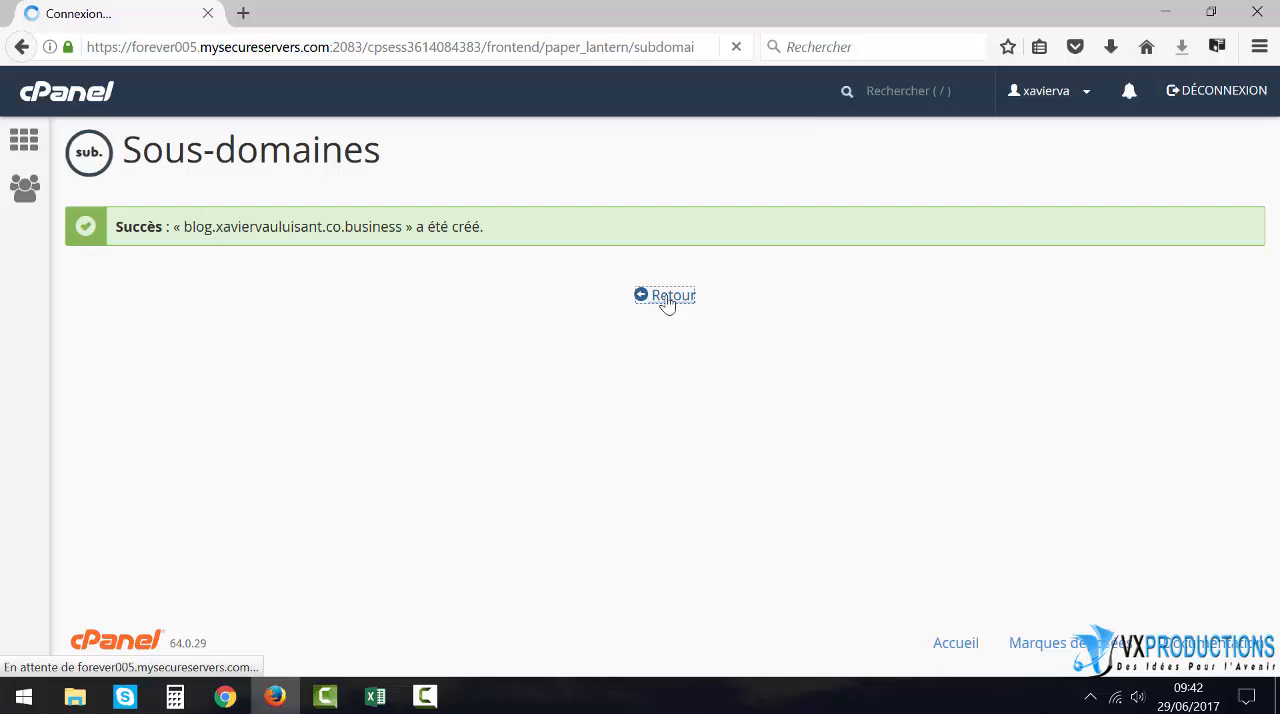
{"action": "left_click", "coordinate": [15, 145]}
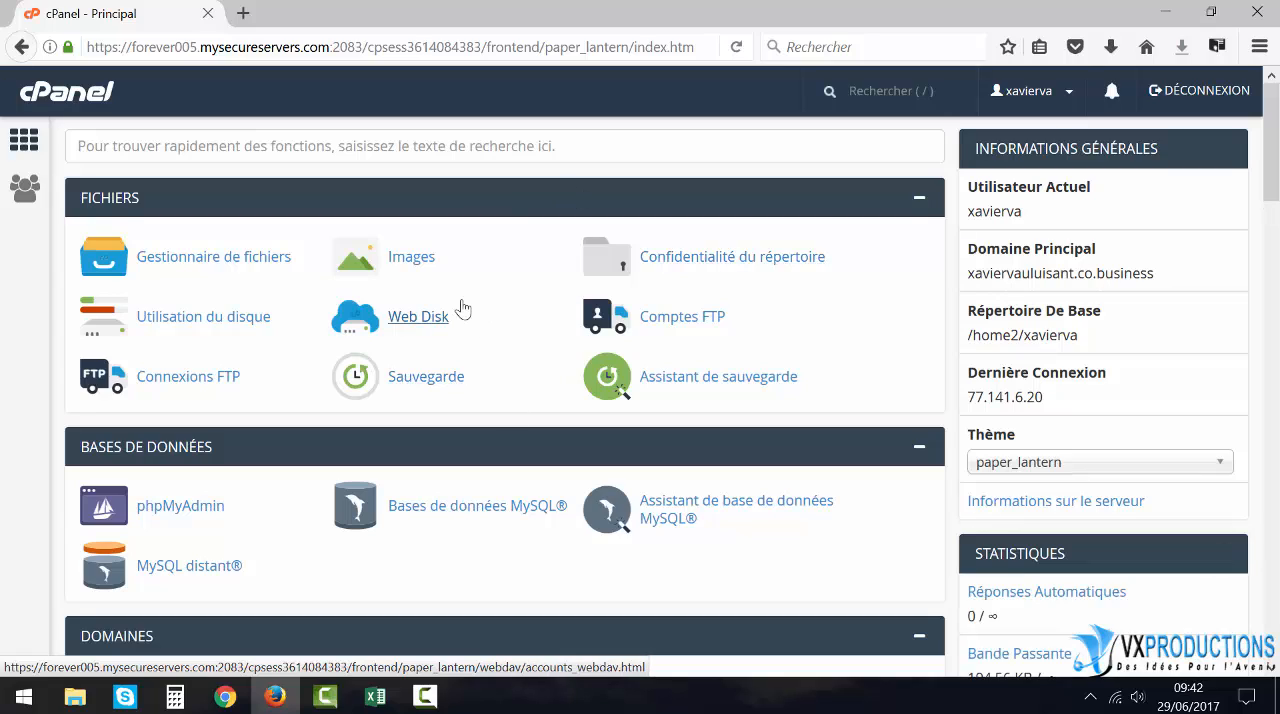
{"action": "scroll", "coordinate": [462, 308], "scroll_direction": "down", "scroll_amount": 13}
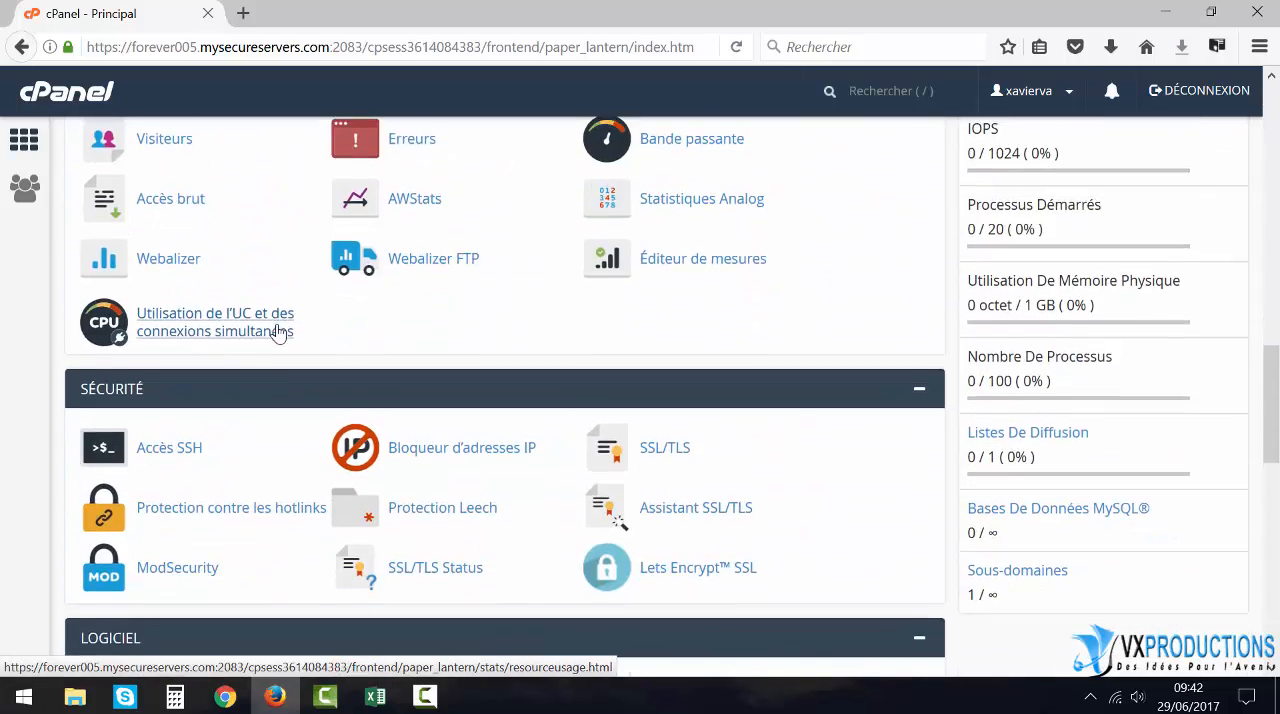
{"action": "scroll", "coordinate": [278, 333], "scroll_direction": "down", "scroll_amount": 10}
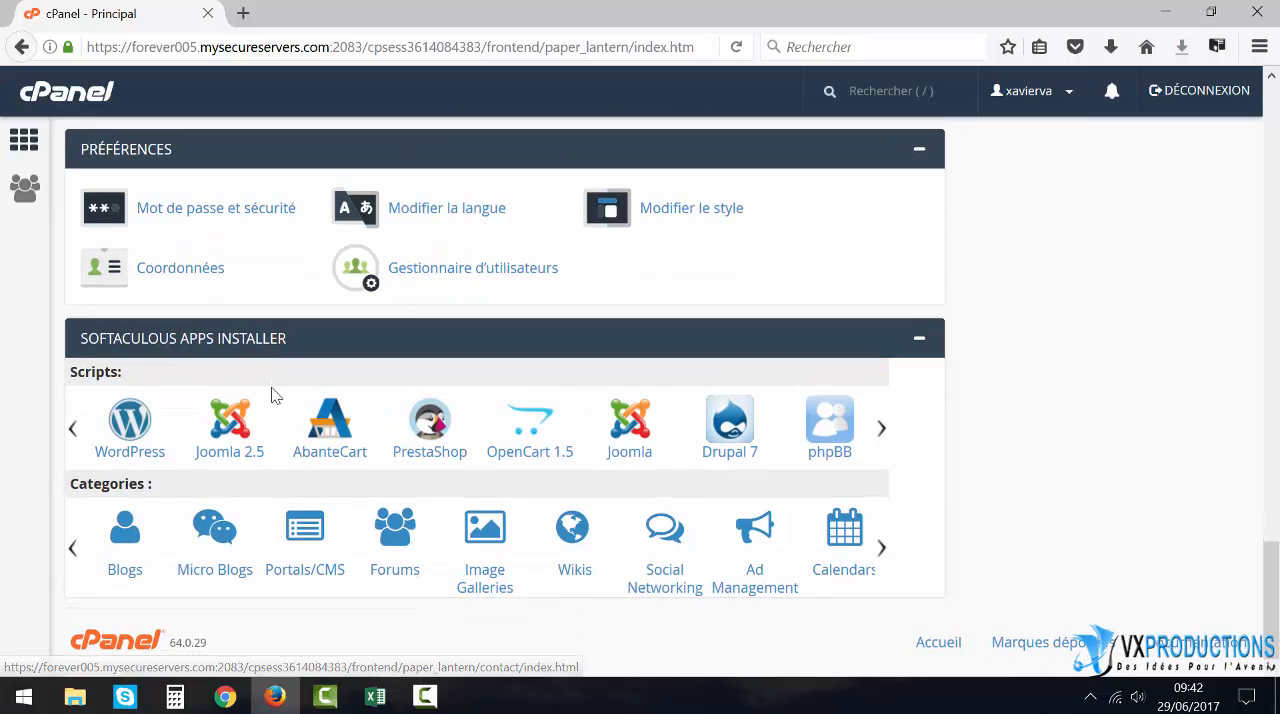
{"action": "left_click", "coordinate": [129, 425]}
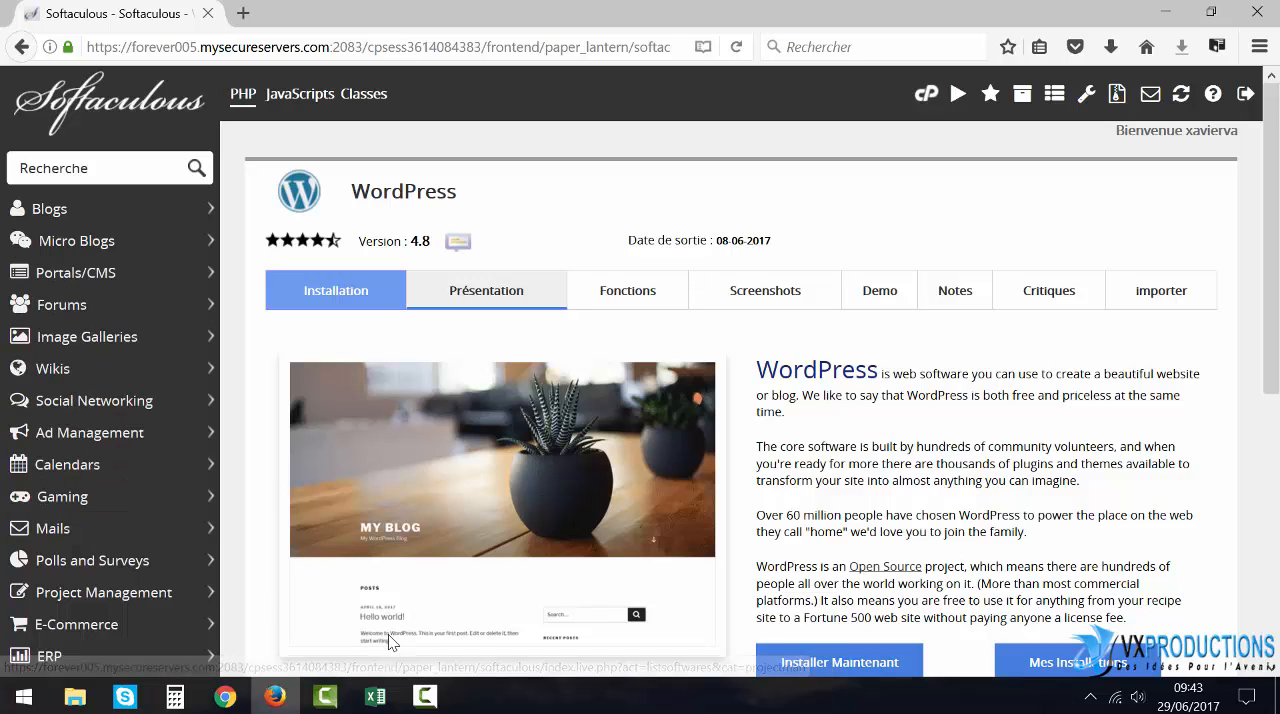
{"action": "scroll", "coordinate": [935, 535], "scroll_direction": "down", "scroll_amount": 3}
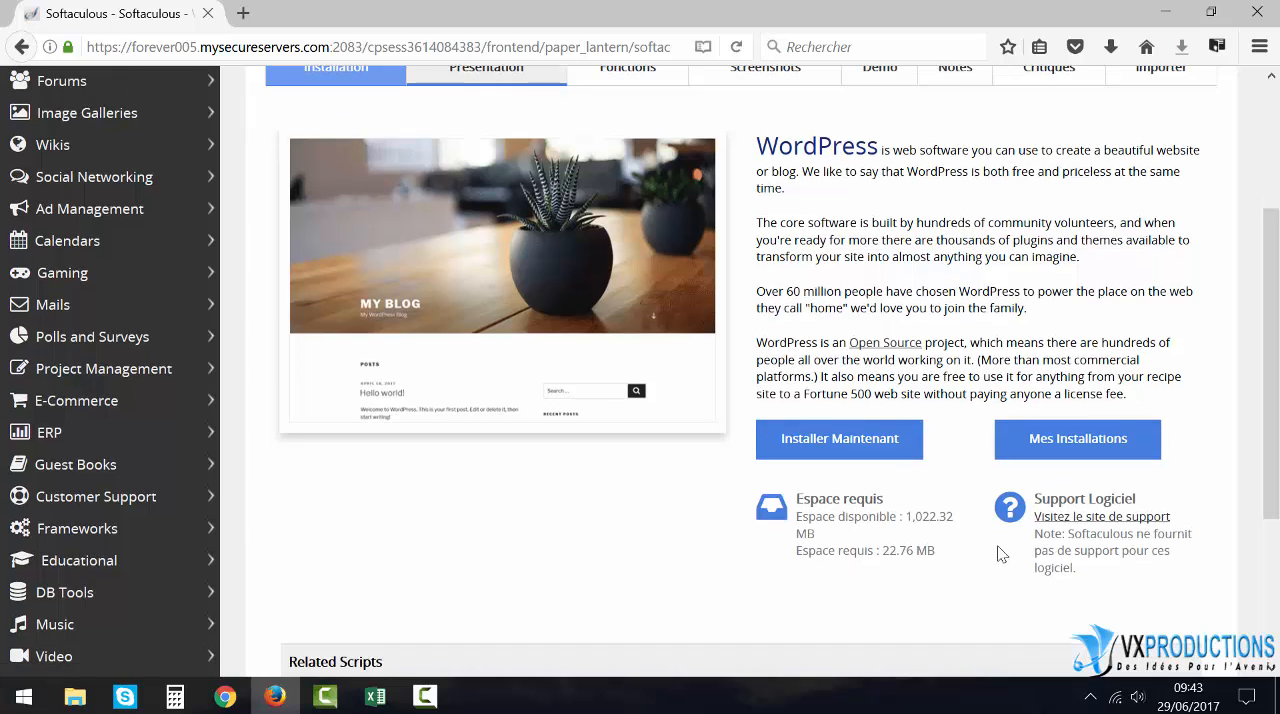
{"action": "left_click", "coordinate": [818, 444]}
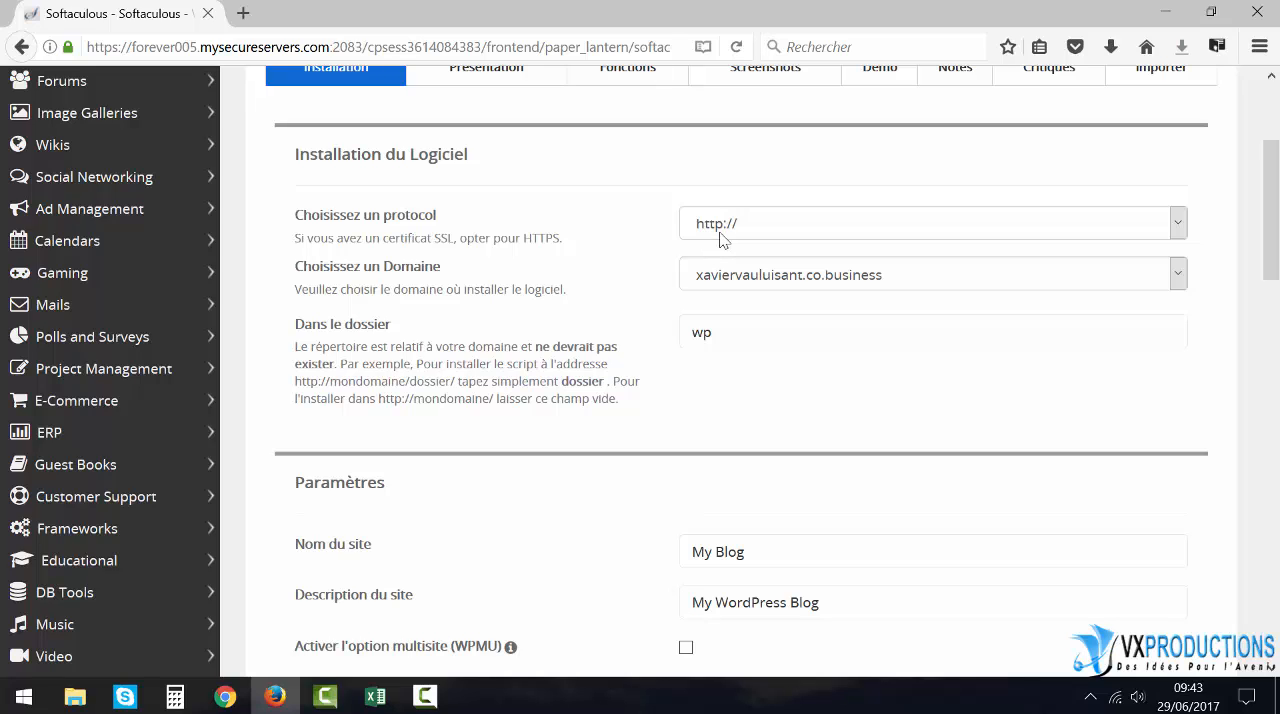
{"action": "left_click", "coordinate": [1178, 225]}
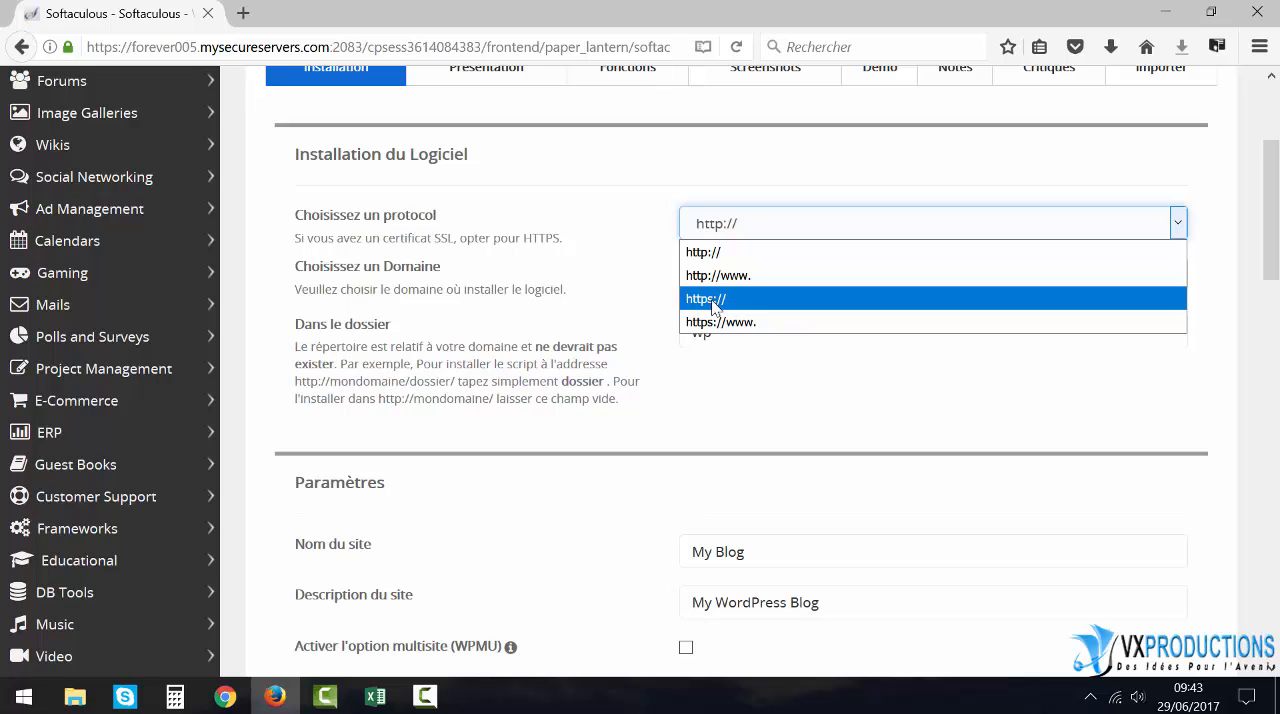
{"action": "left_click", "coordinate": [650, 212]}
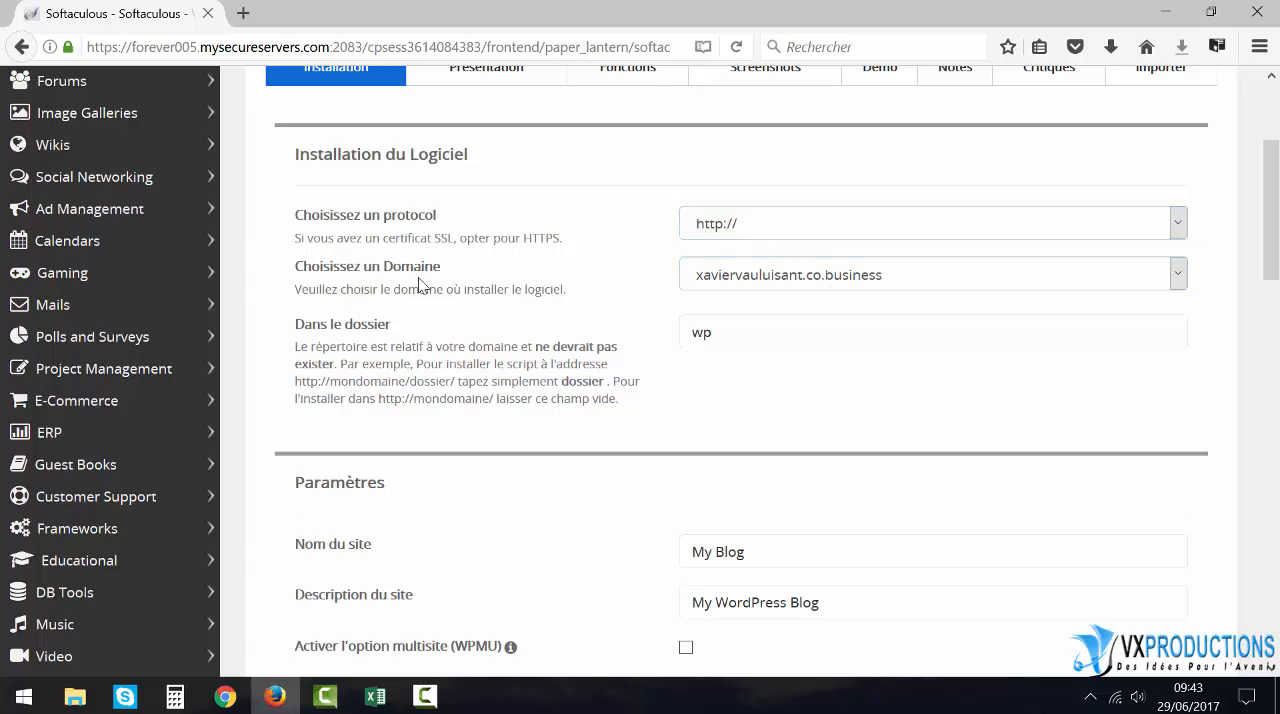
{"action": "left_click", "coordinate": [1179, 274]}
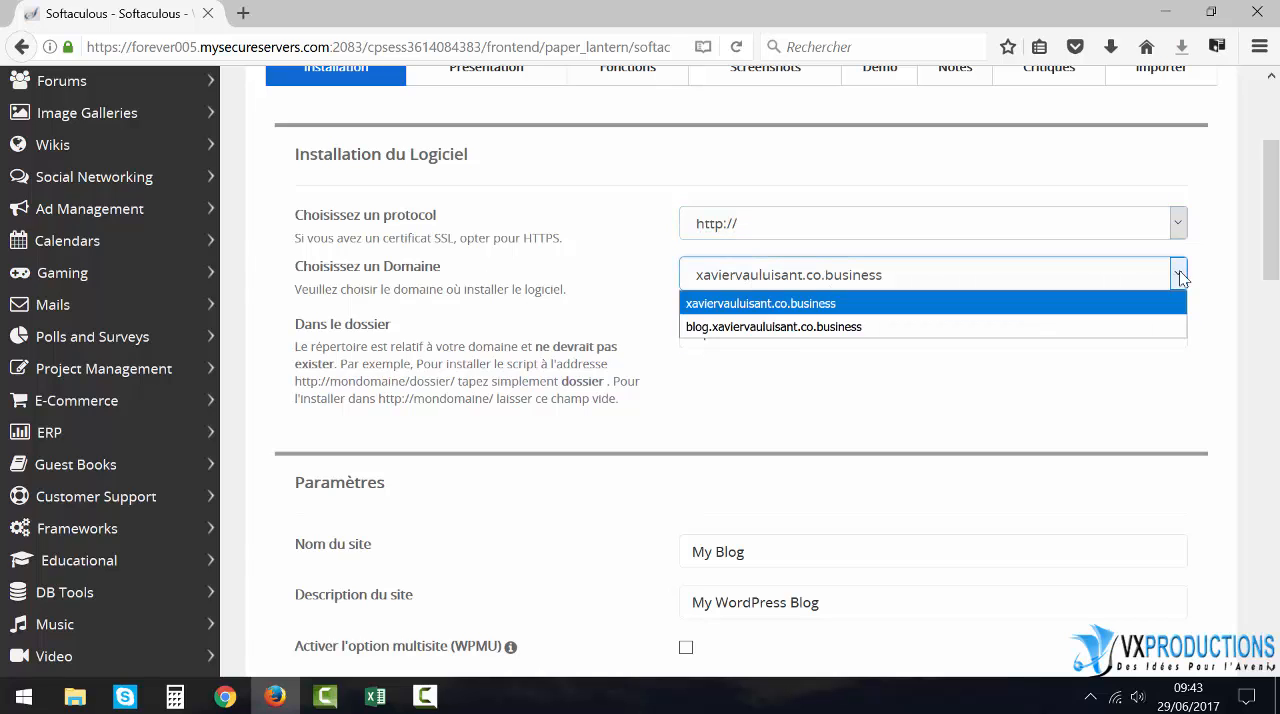
{"action": "left_click", "coordinate": [616, 310]}
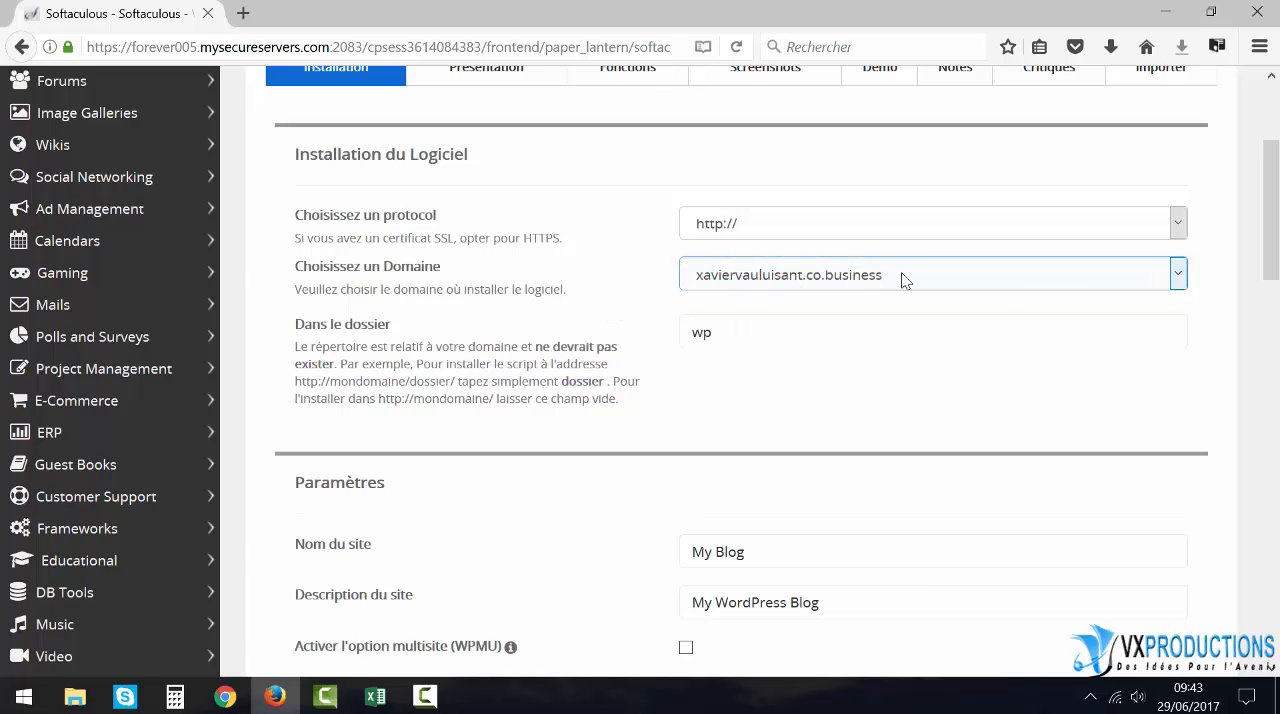
- Select the blog subdomain as the domain for the WordPress installation
{"action": "left_click", "coordinate": [1177, 274]}
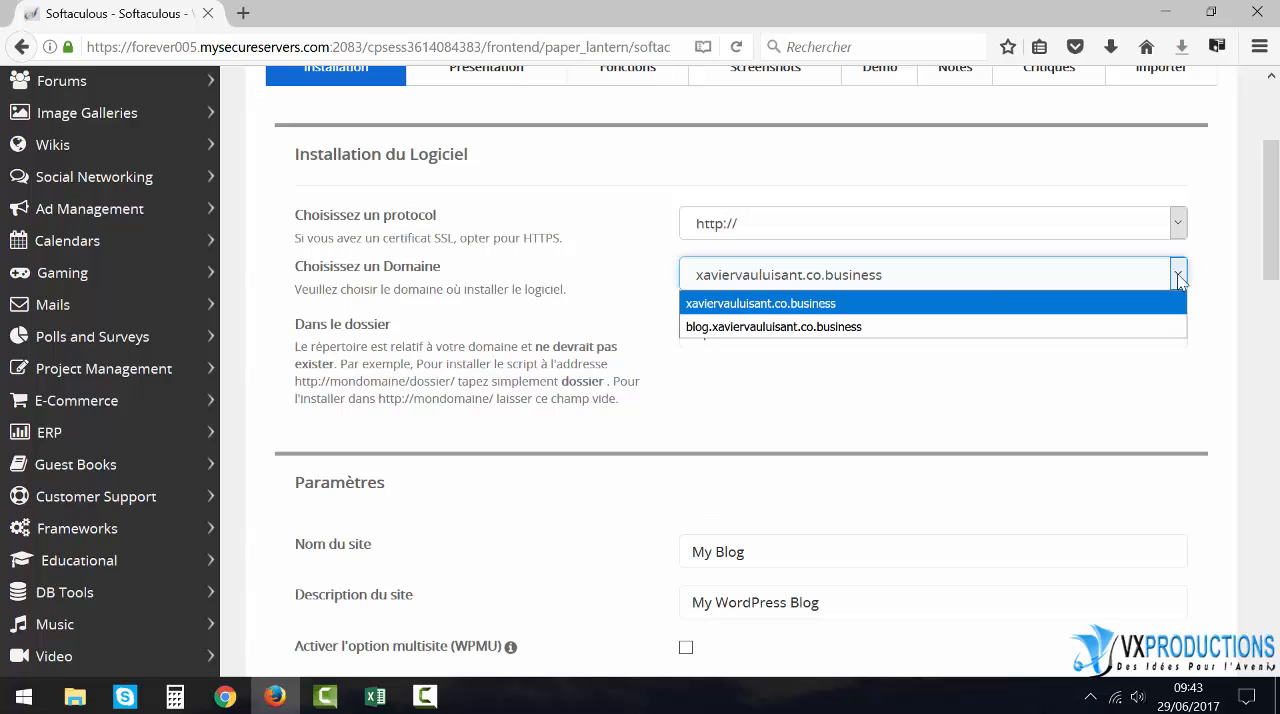
{"action": "left_click", "coordinate": [755, 330]}
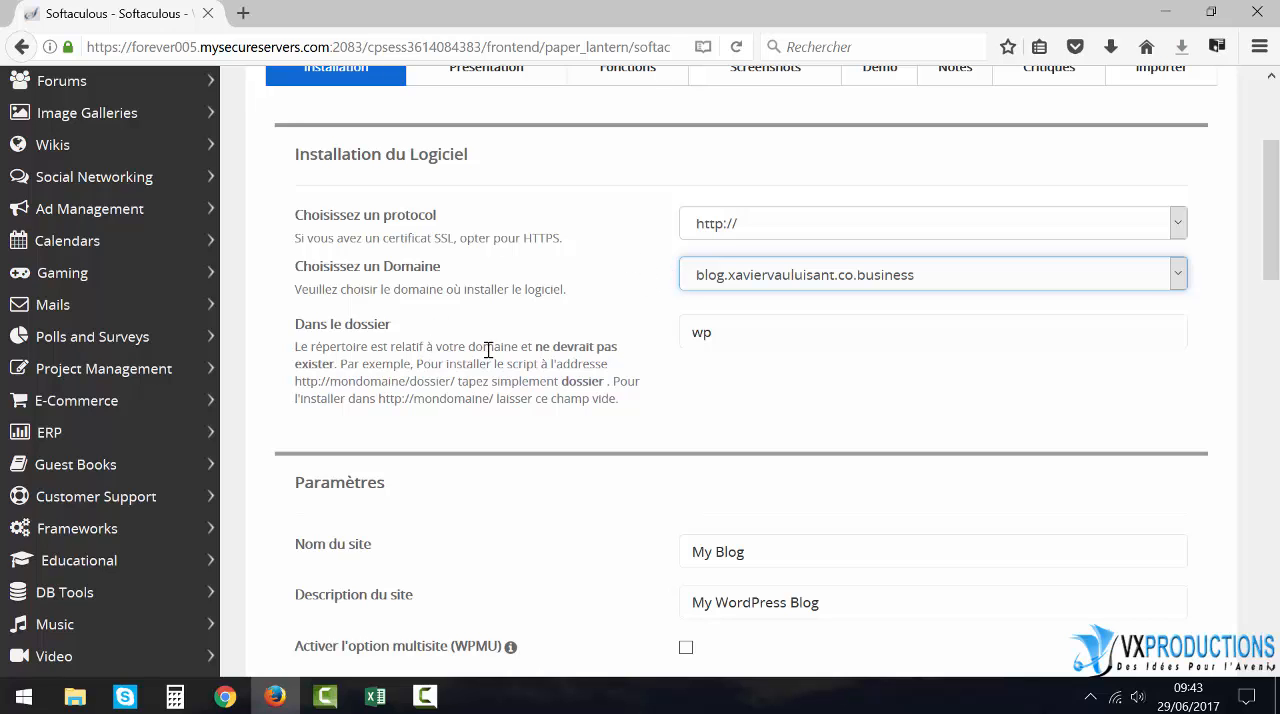
{"action": "left_click", "coordinate": [703, 336]}
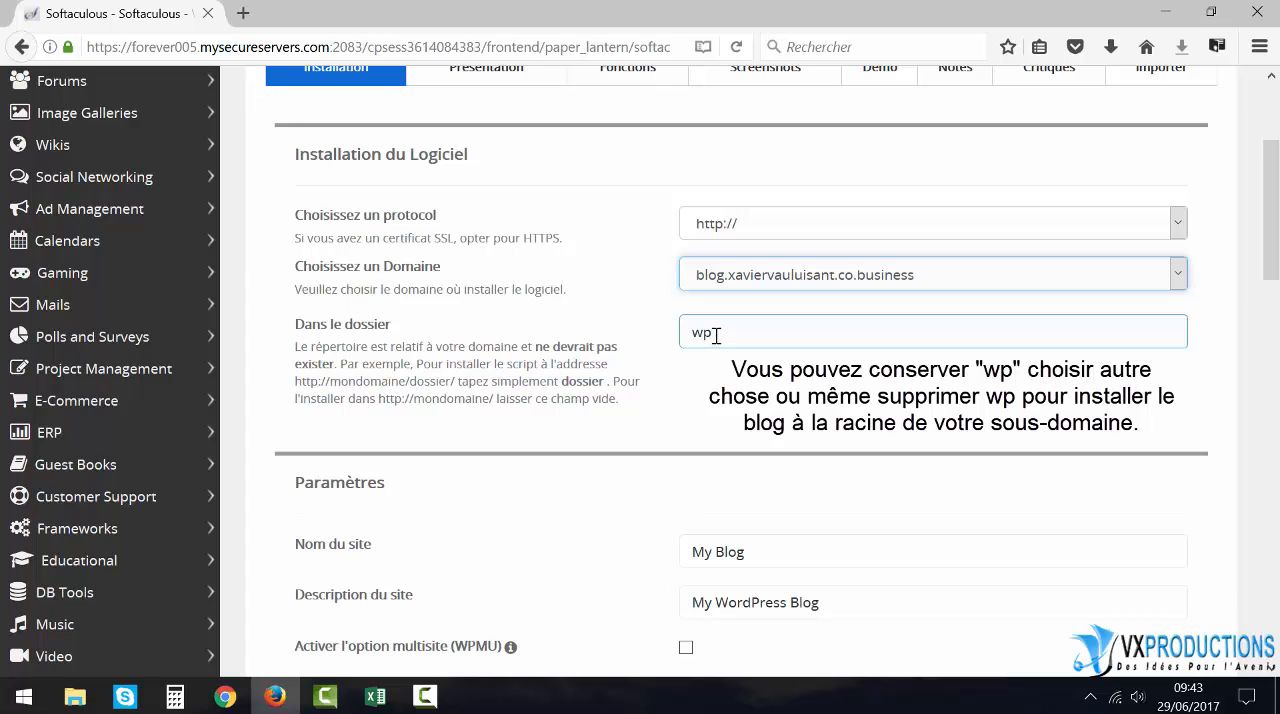
- Set the site name to "Le Blog de" followed by the owner's first name
{"action": "scroll", "coordinate": [600, 390], "scroll_direction": "down", "scroll_amount": 3}
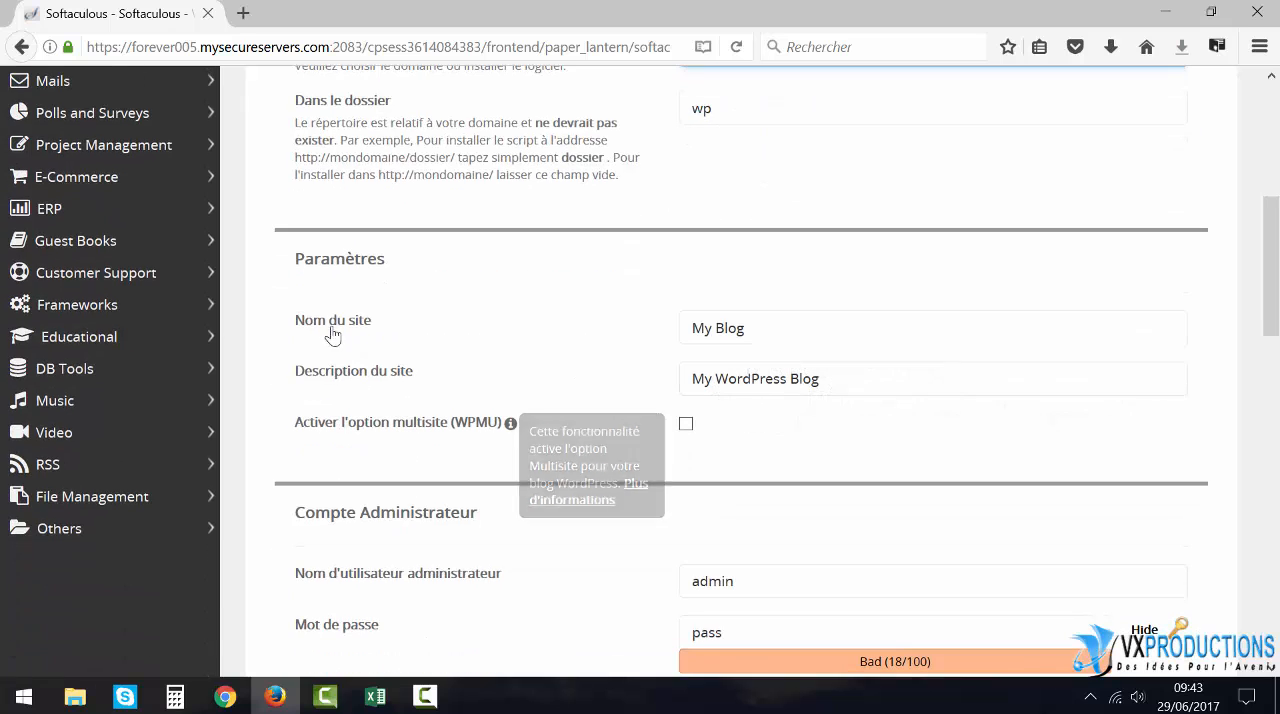
{"action": "left_click", "coordinate": [780, 330]}
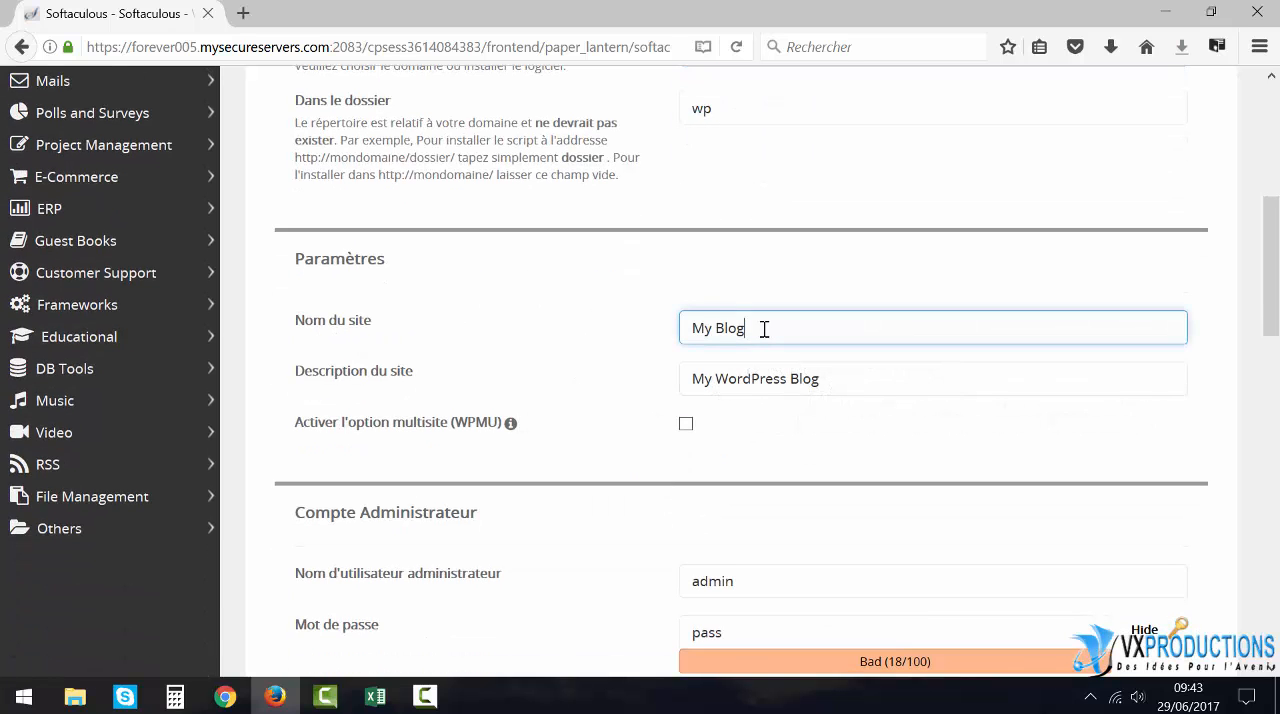
{"action": "left_click_drag", "start_coordinate": [764, 329], "coordinate": [574, 337]}
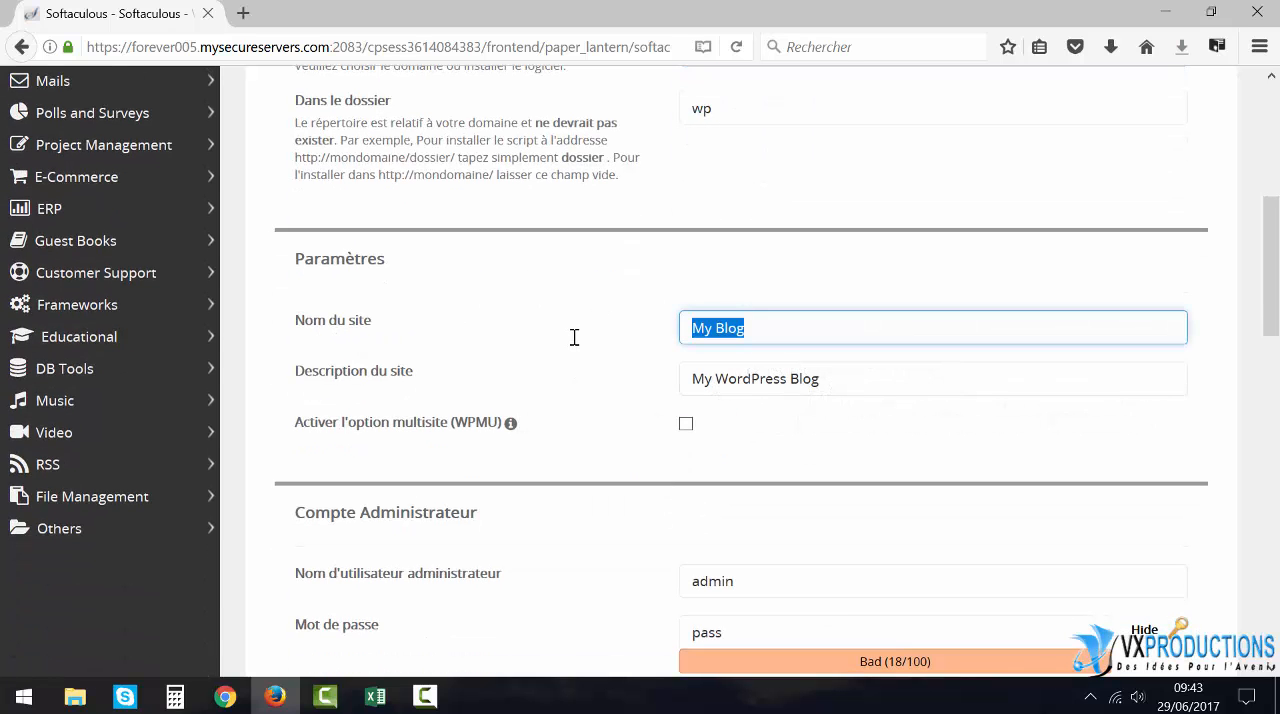
{"action": "type", "text": "Le"}
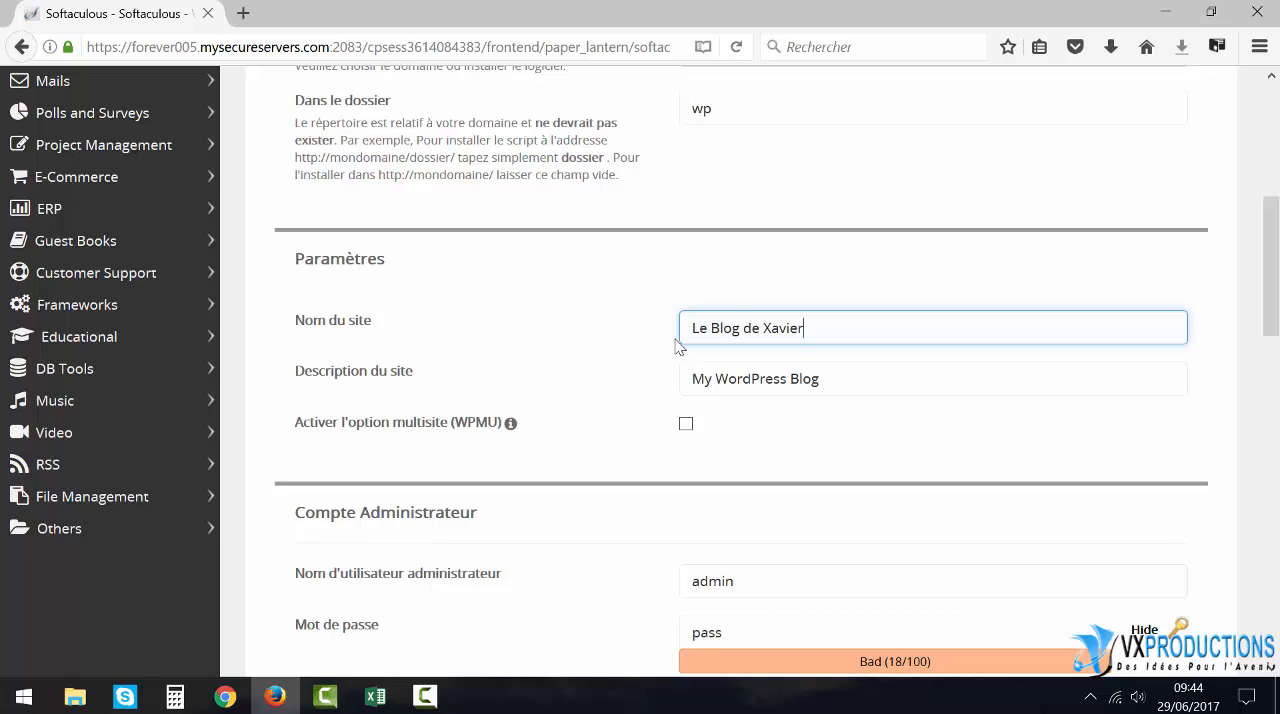
- Replace the site description with "Le blog des nouveautés du web"
{"action": "left_click", "coordinate": [847, 379]}
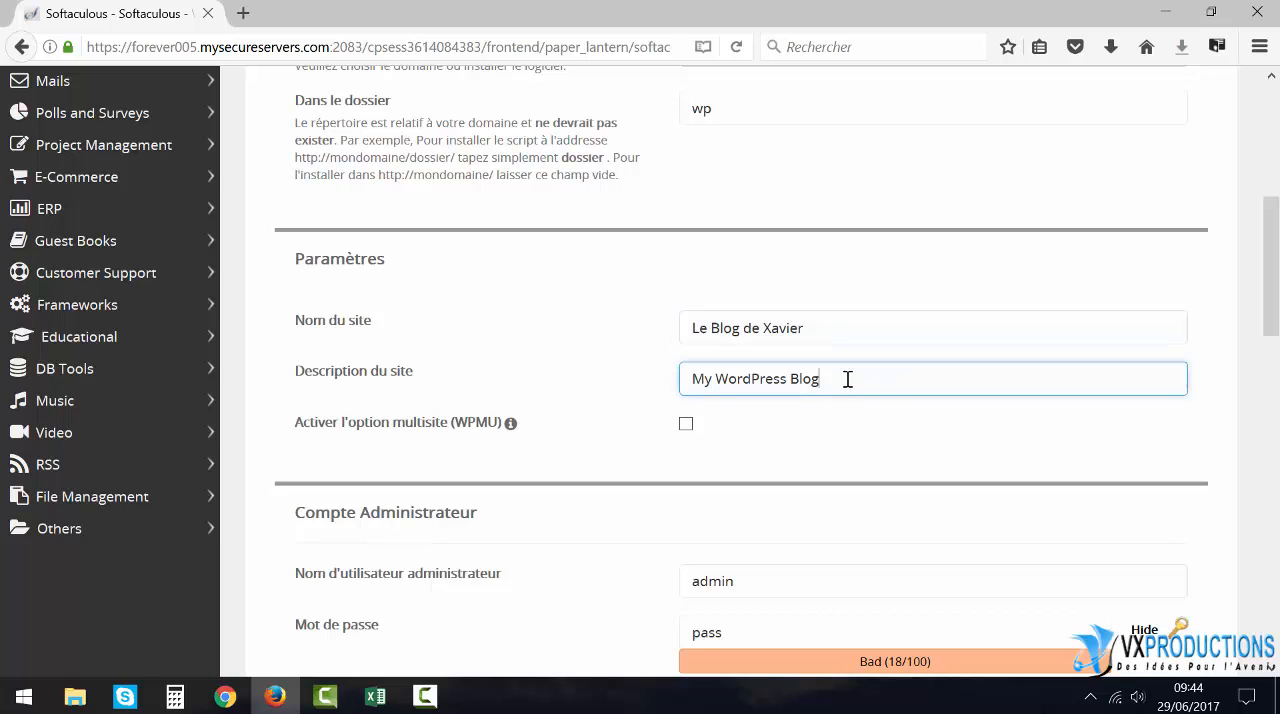
{"action": "left_click_drag", "start_coordinate": [847, 379], "coordinate": [686, 374]}
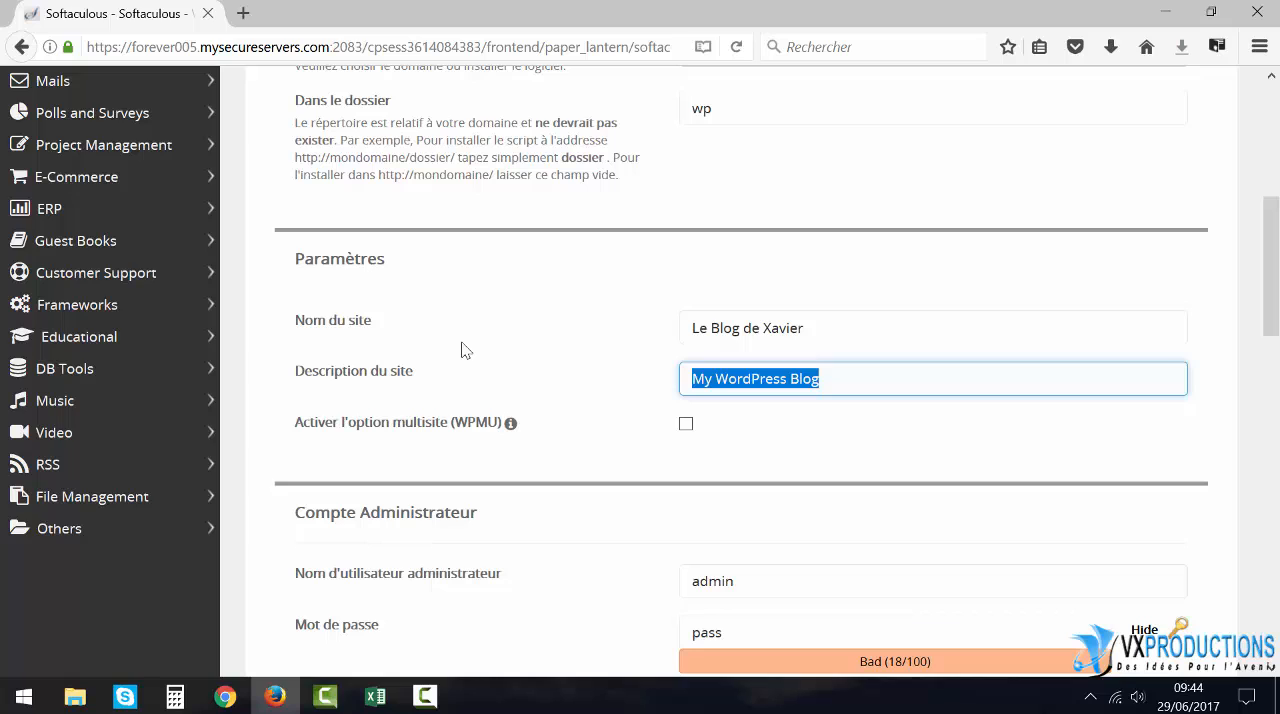
{"action": "type", "text": "Le blog"}
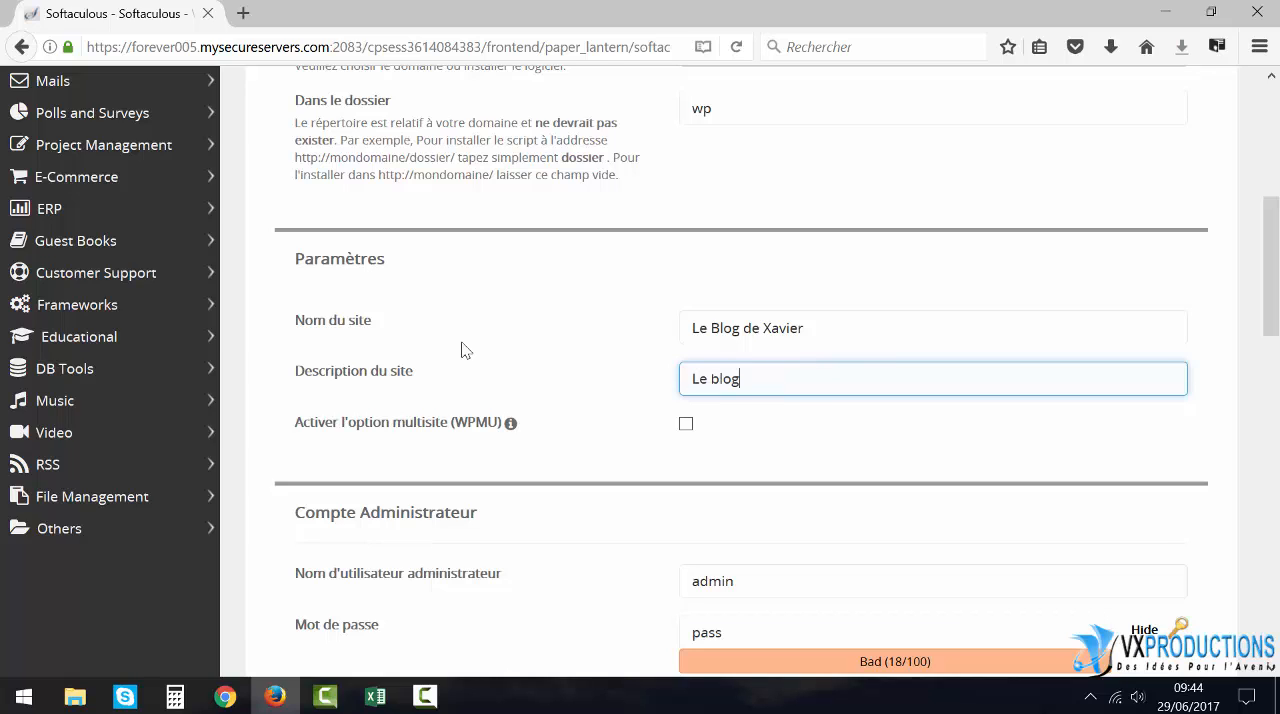
{"action": "type", "text": " des nouveautés du web"}
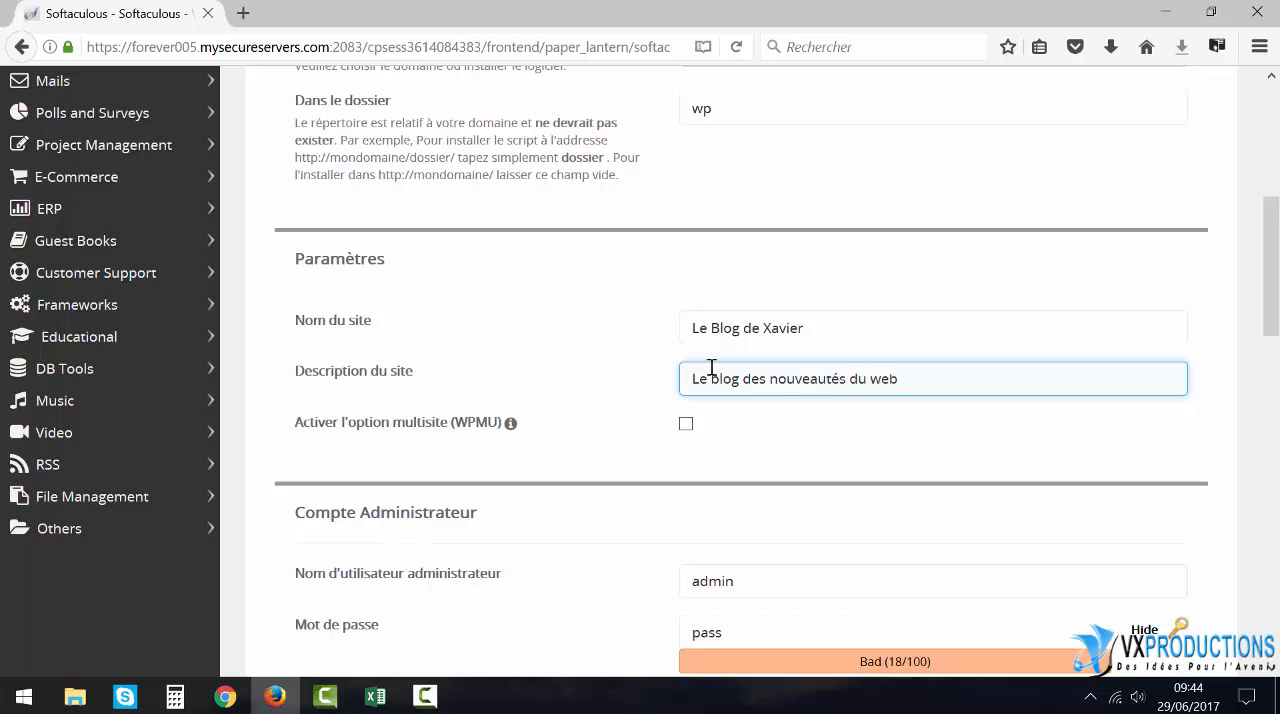
- Set the administrator username to "AdminBlog" followed by the owner's shortened first name
{"action": "scroll", "coordinate": [631, 403], "scroll_direction": "down", "scroll_amount": 4}
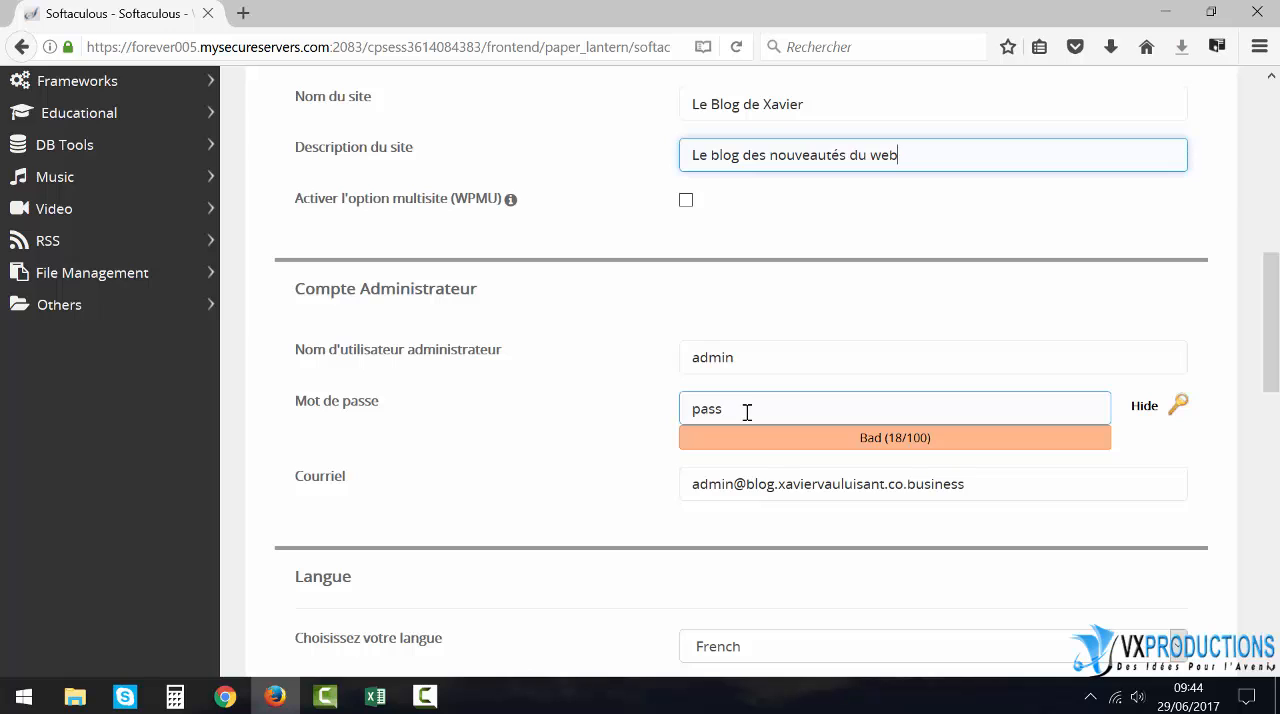
{"action": "left_click", "coordinate": [747, 360]}
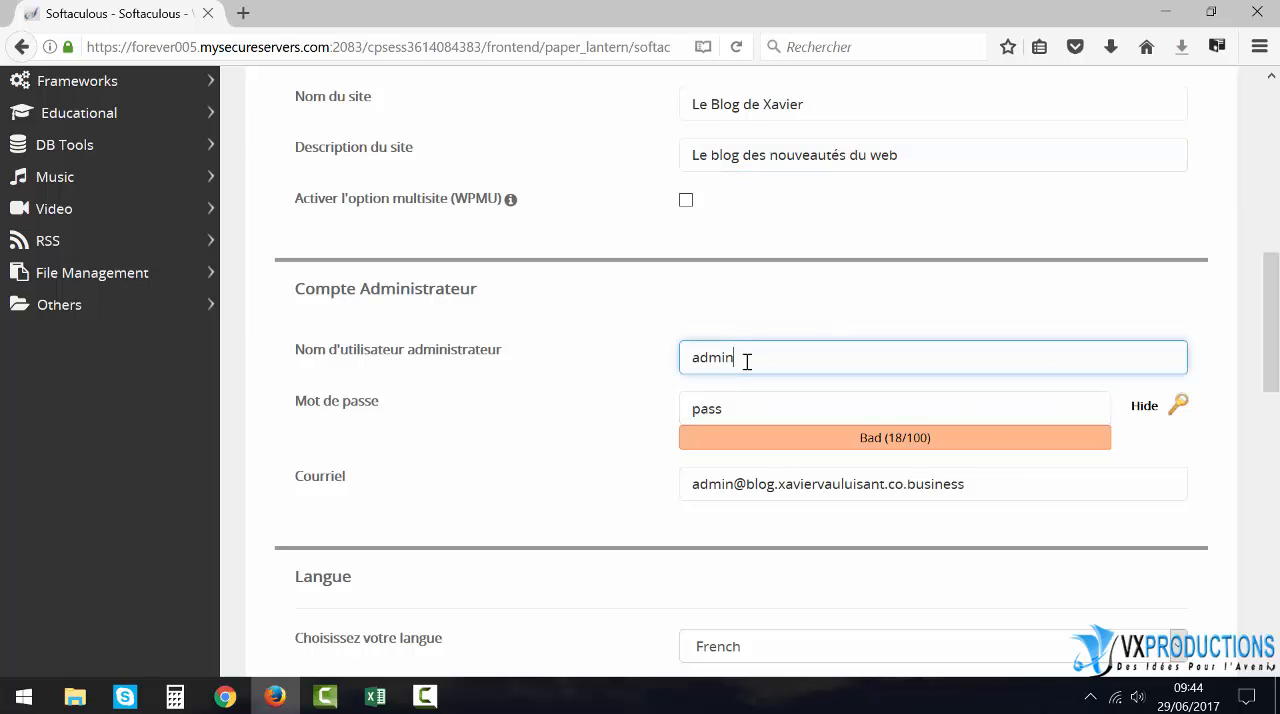
{"action": "double_click", "coordinate": [676, 365]}
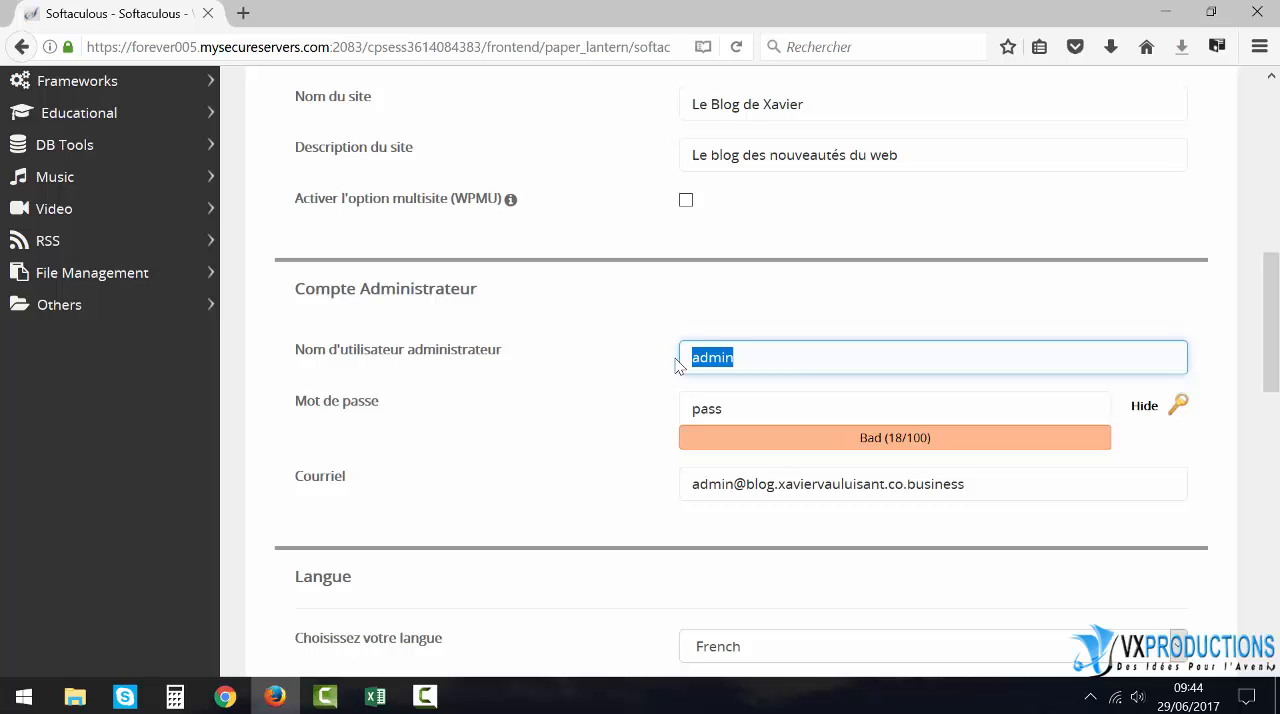
{"action": "type", "text": "Admin"}
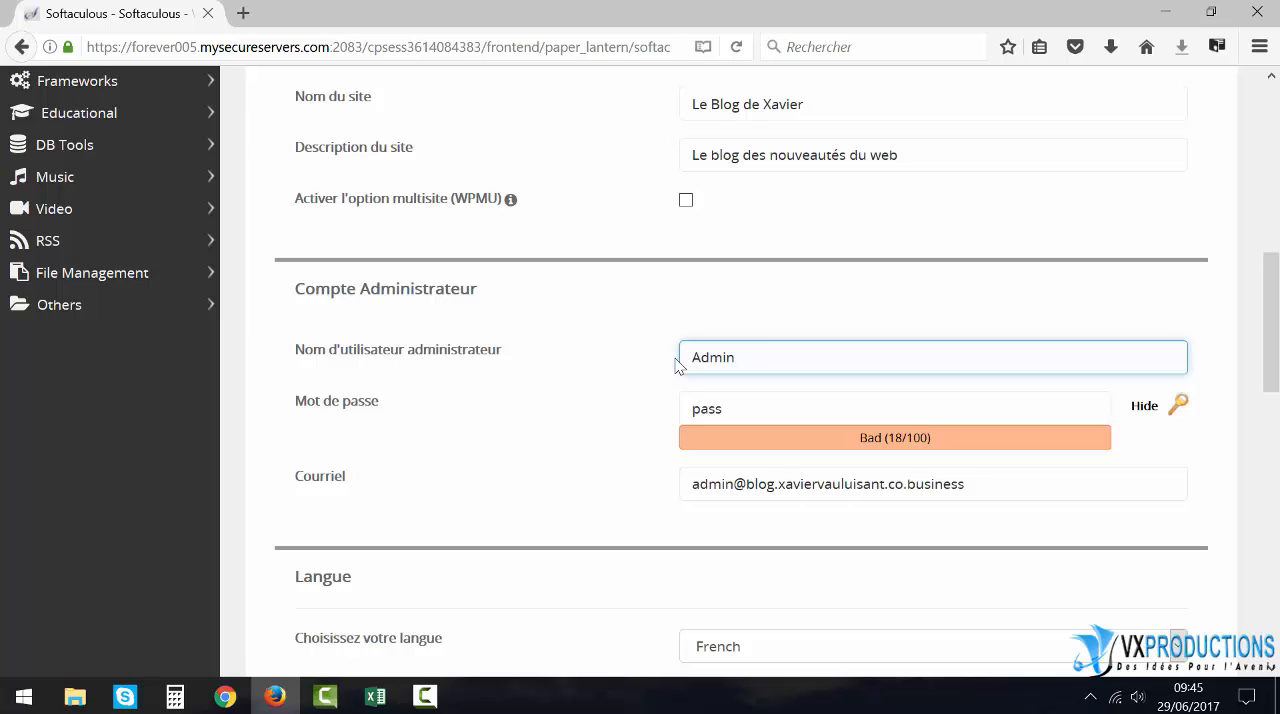
{"action": "type", "text": "BlogXav"}
- Replace the mailbox name before the @ in the administrator e-mail with "contact"
{"action": "left_click", "coordinate": [733, 485]}
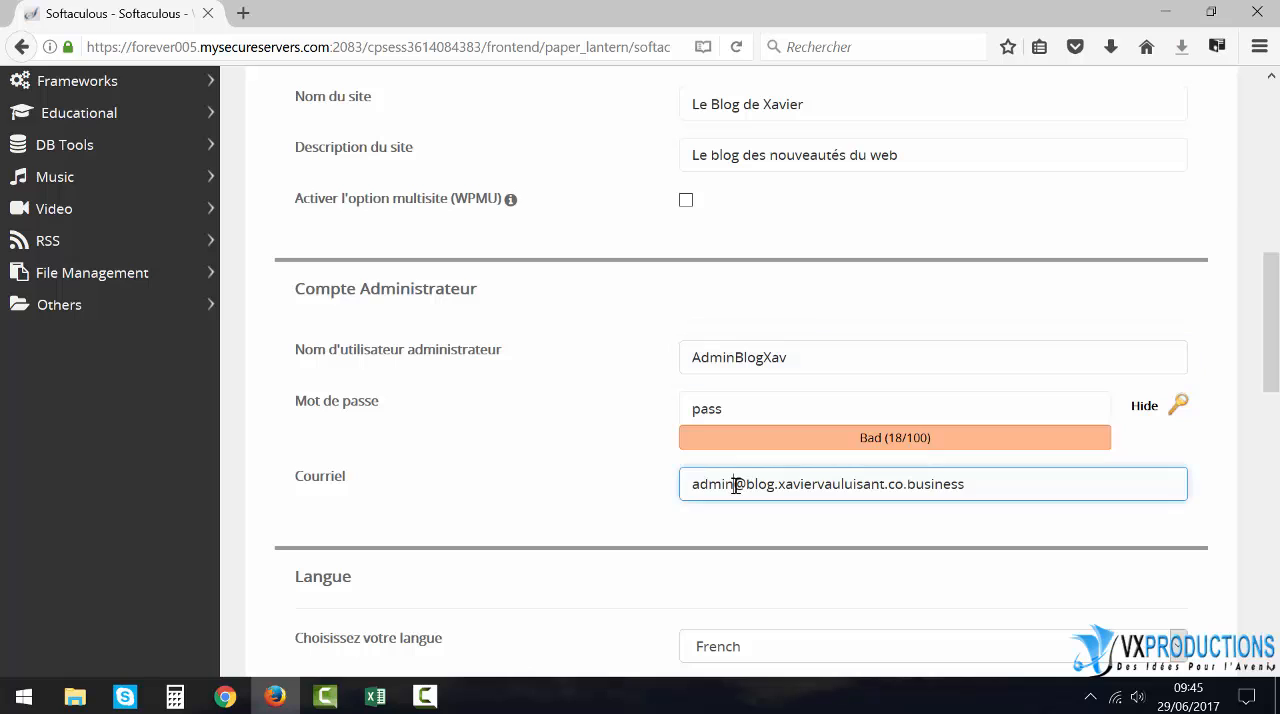
{"action": "left_click_drag", "start_coordinate": [733, 485], "coordinate": [679, 485]}
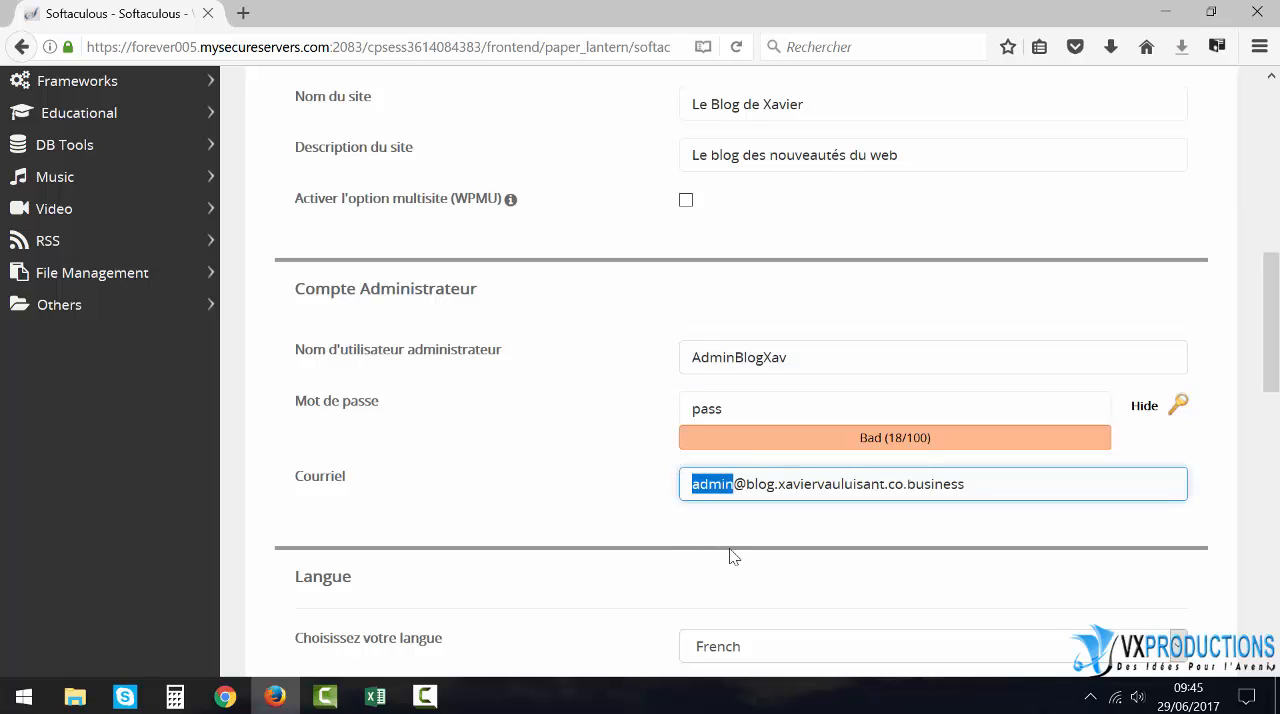
{"action": "type", "text": "contact"}
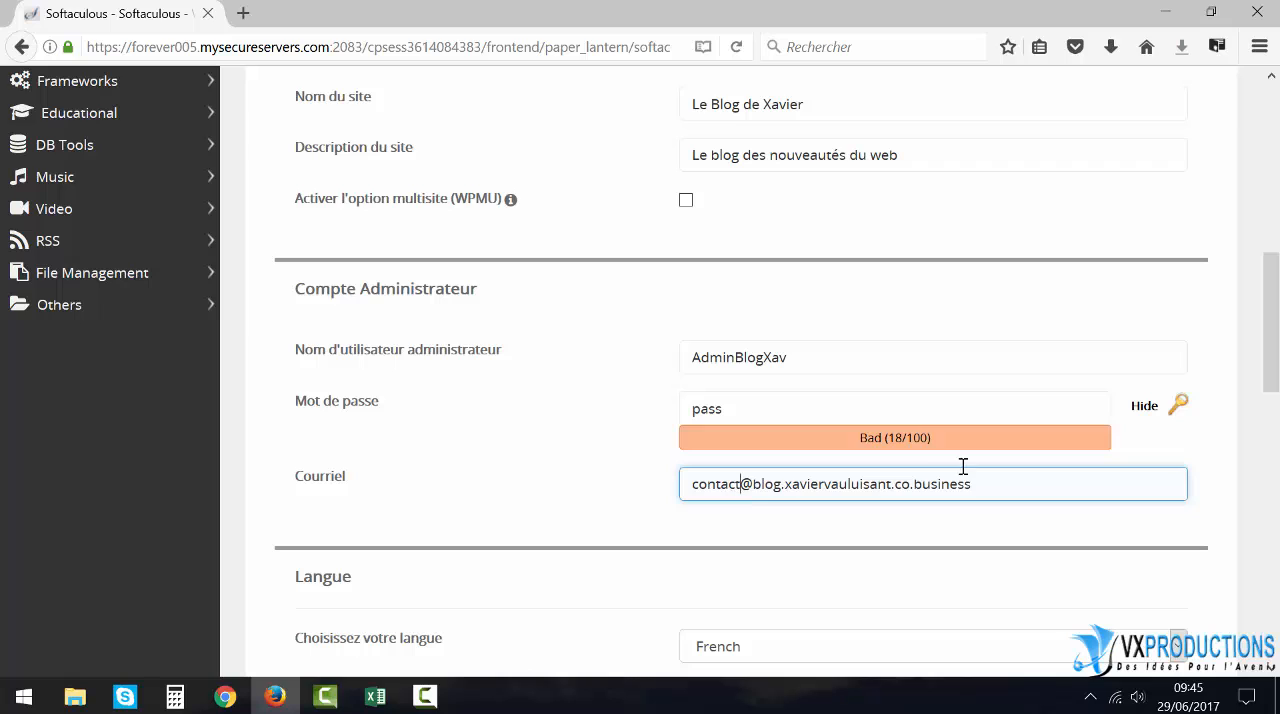
- Replace the default administrator password with a custom one
{"action": "left_click", "coordinate": [760, 407]}
{"action": "left_click_drag", "start_coordinate": [740, 404], "coordinate": [566, 378]}
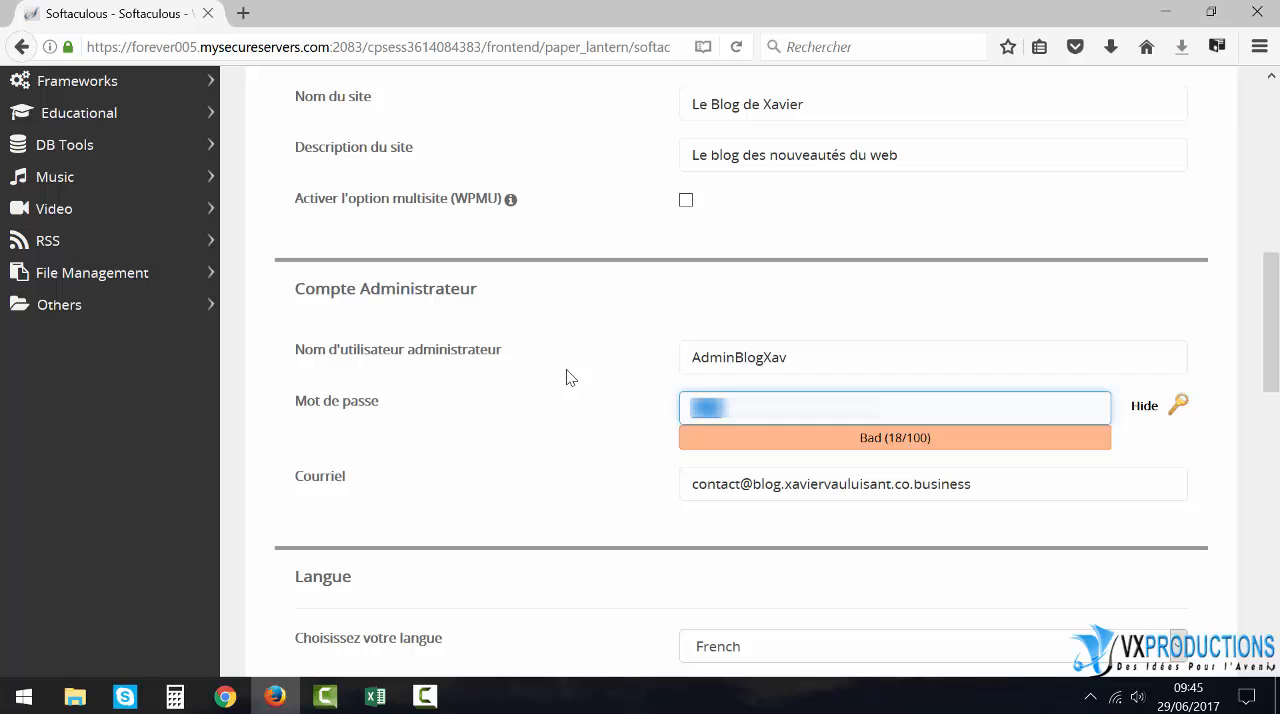
{"action": "type", "text": "********"}
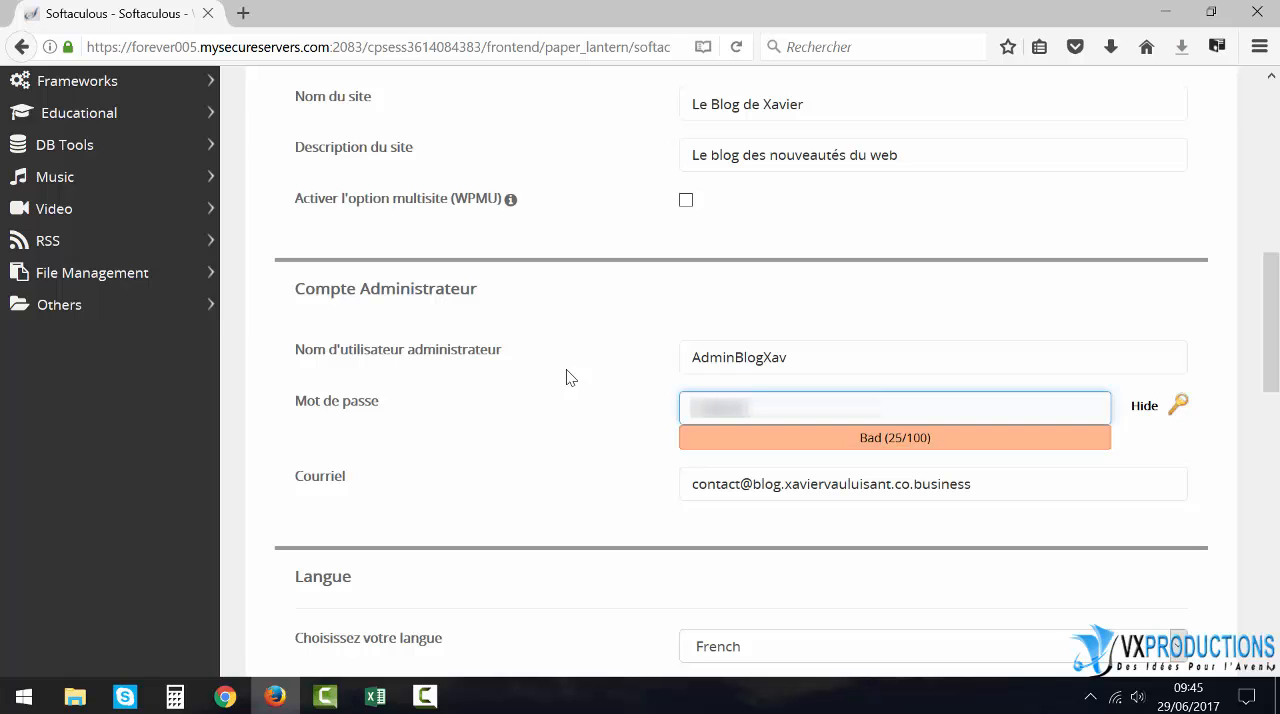
{"action": "type", "text": "*"}
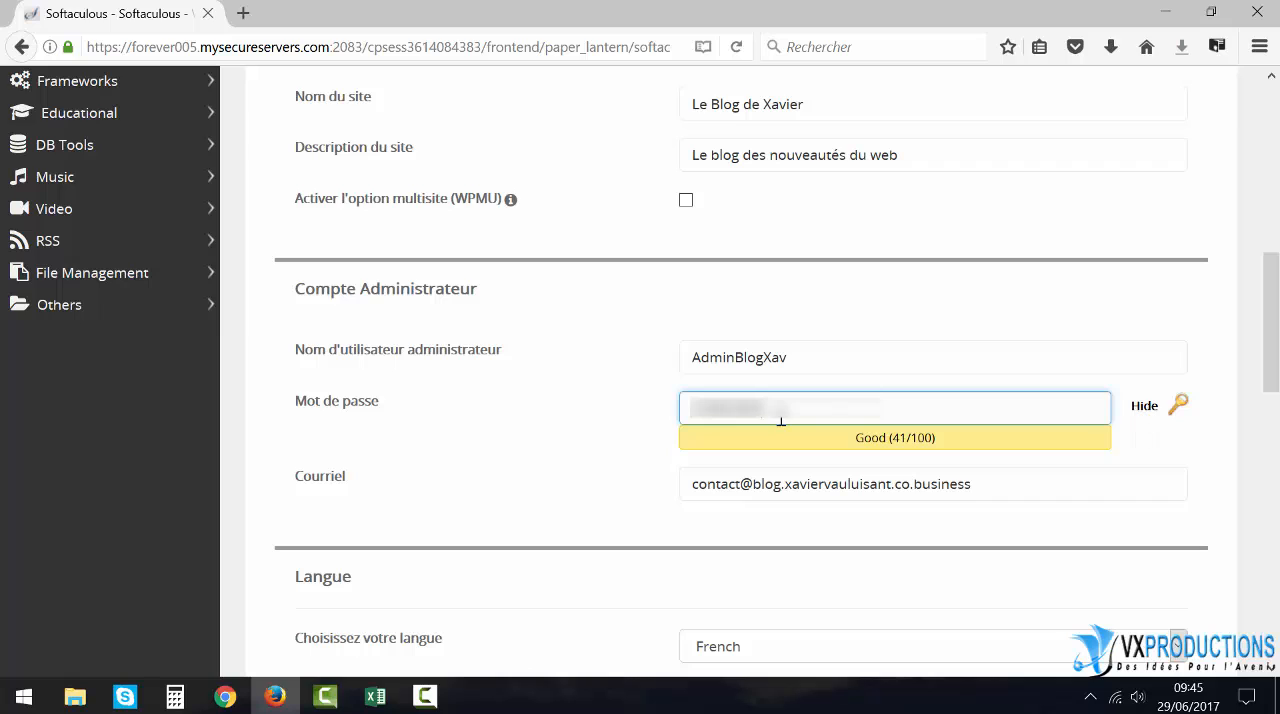
- Mask the administrator password and generate a random one in its place
{"action": "left_click", "coordinate": [1145, 407]}
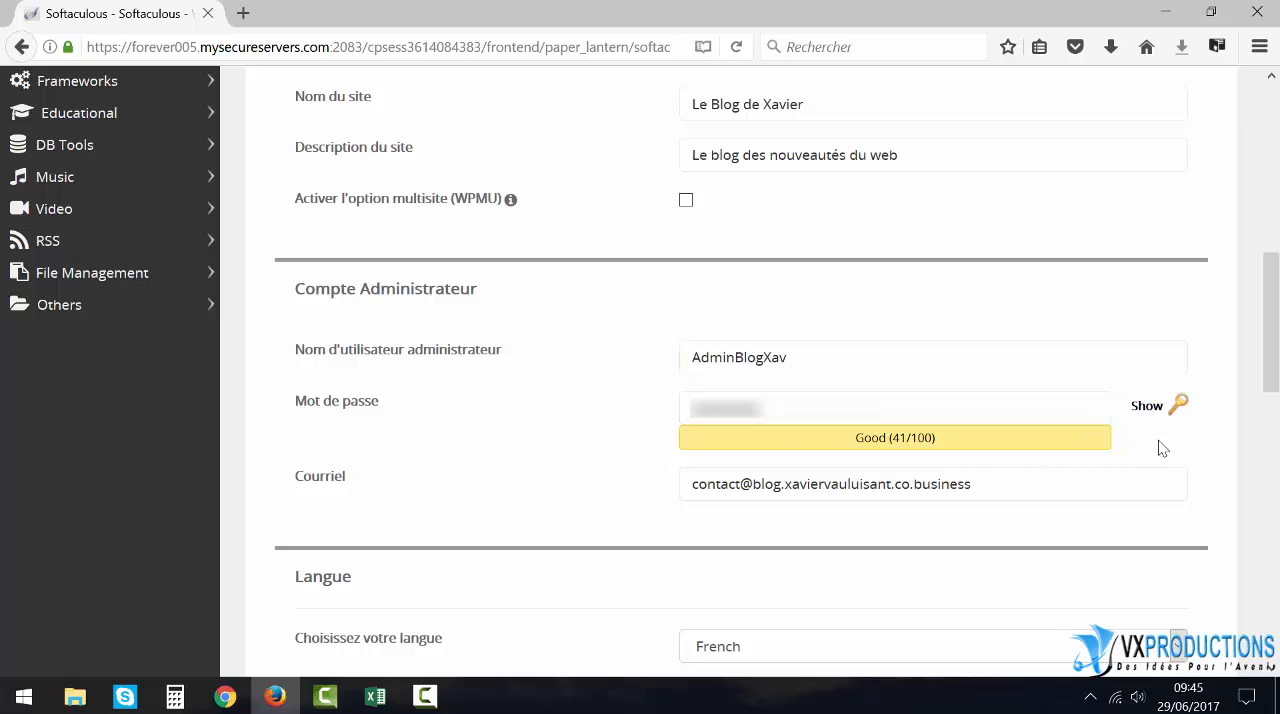
{"action": "left_click", "coordinate": [1180, 405]}
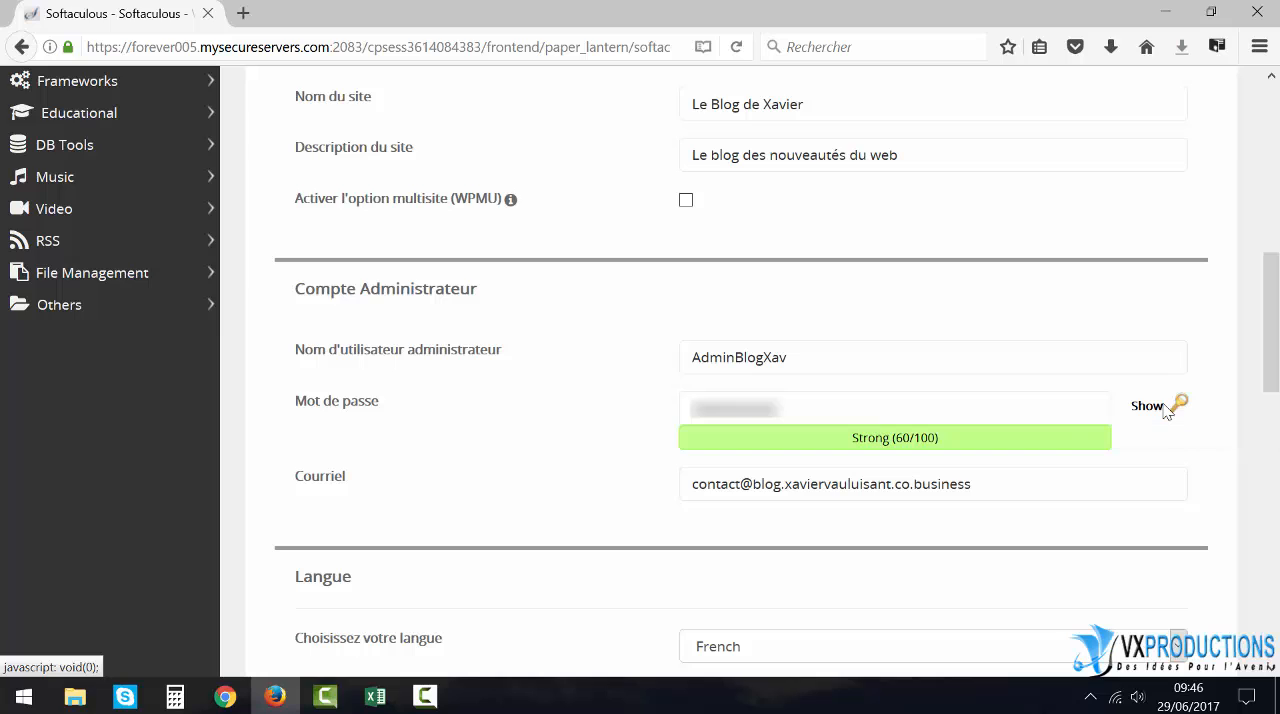
{"action": "left_click", "coordinate": [818, 409]}
{"action": "left_click_drag", "start_coordinate": [813, 408], "coordinate": [553, 399]}
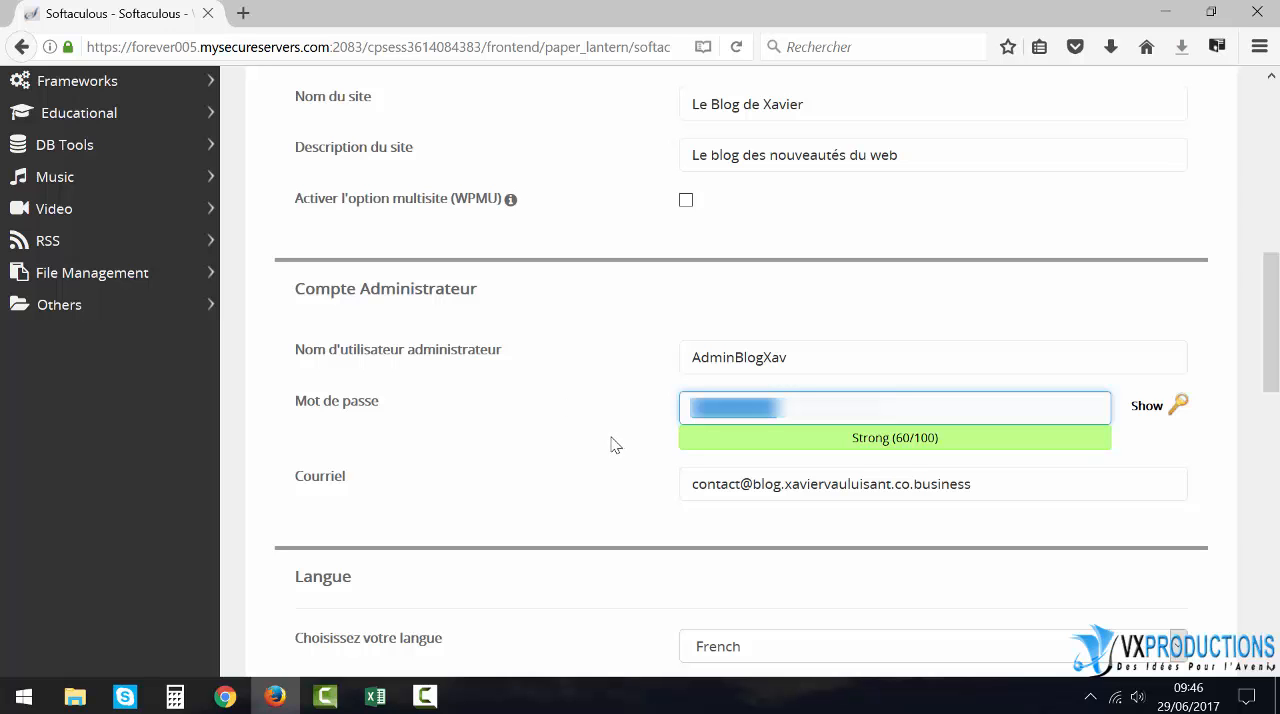
- Expand the advanced options and enable automatic upgrades for WordPress, its plugins and its themes
{"action": "scroll", "coordinate": [583, 436], "scroll_direction": "down", "scroll_amount": 3}
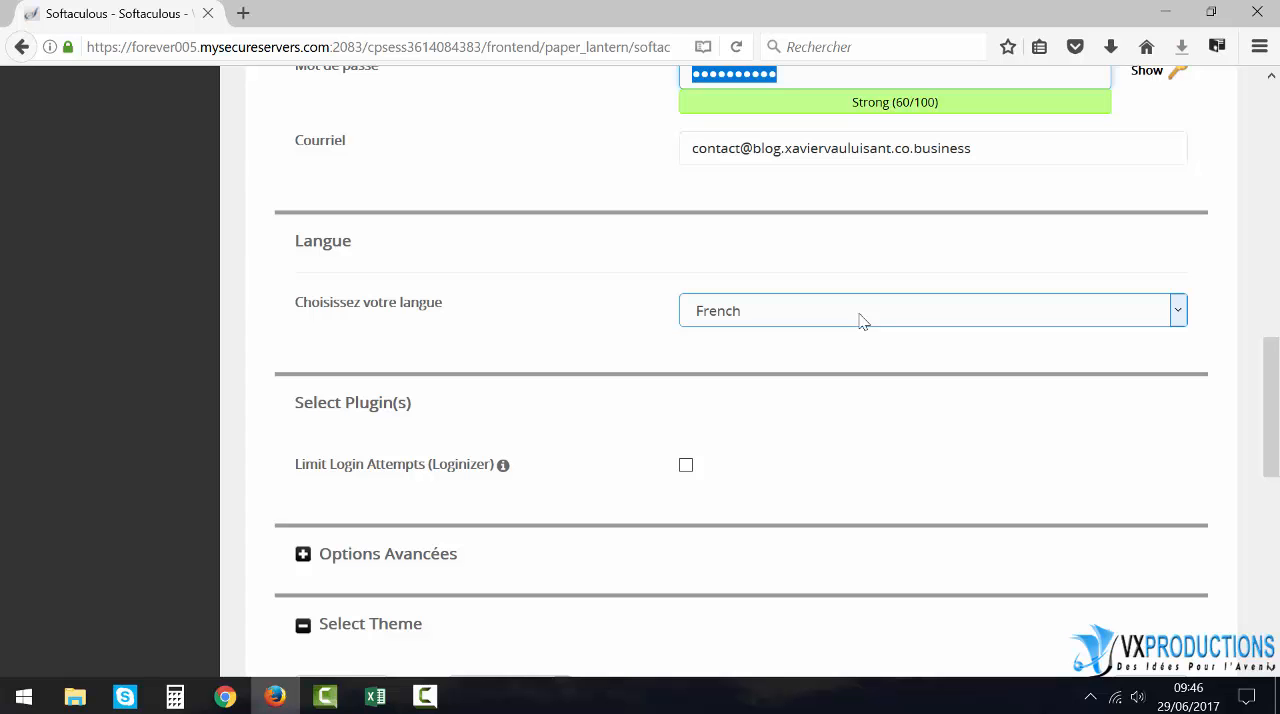
{"action": "scroll", "coordinate": [551, 337], "scroll_direction": "down", "scroll_amount": 2}
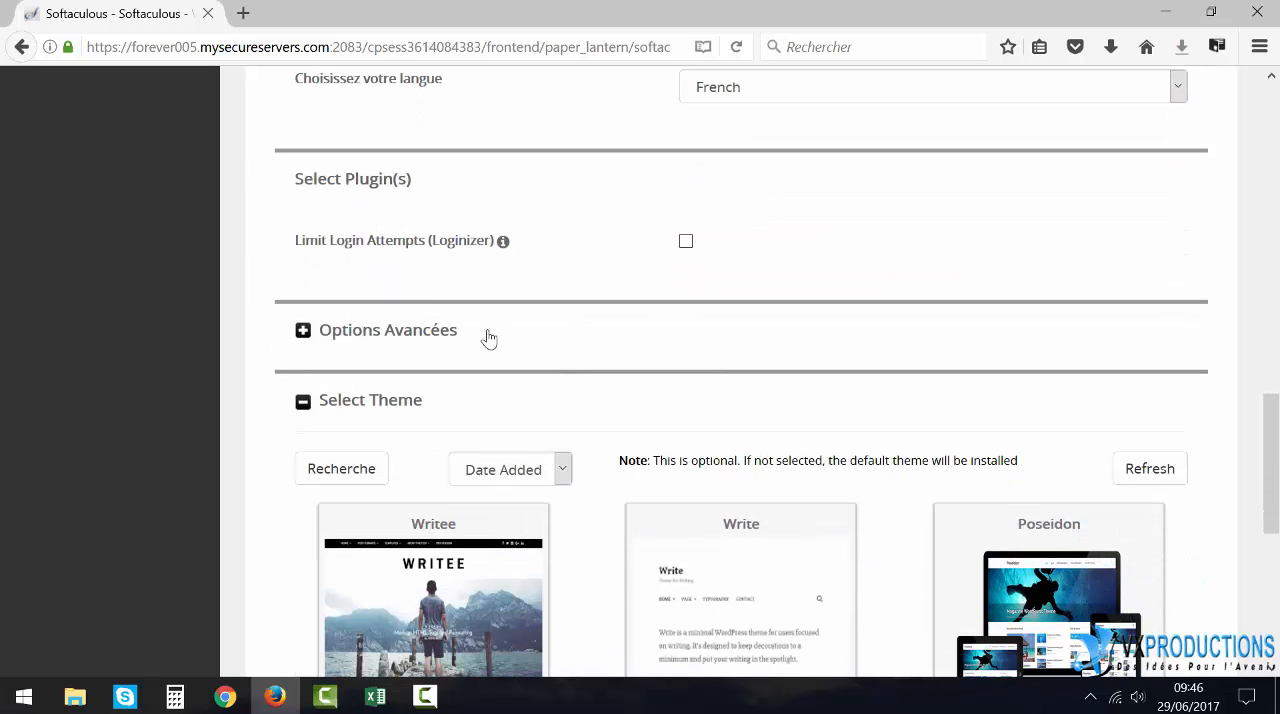
{"action": "left_click", "coordinate": [303, 331]}
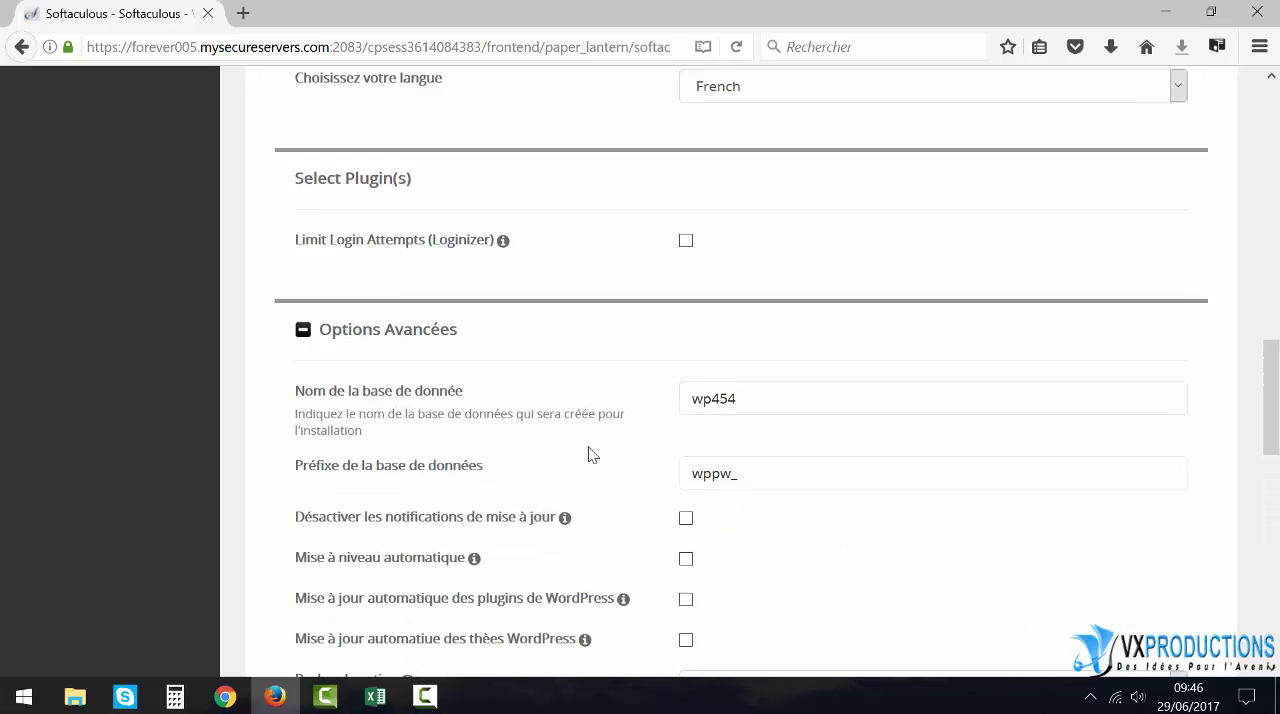
{"action": "scroll", "coordinate": [589, 451], "scroll_direction": "down", "scroll_amount": 1}
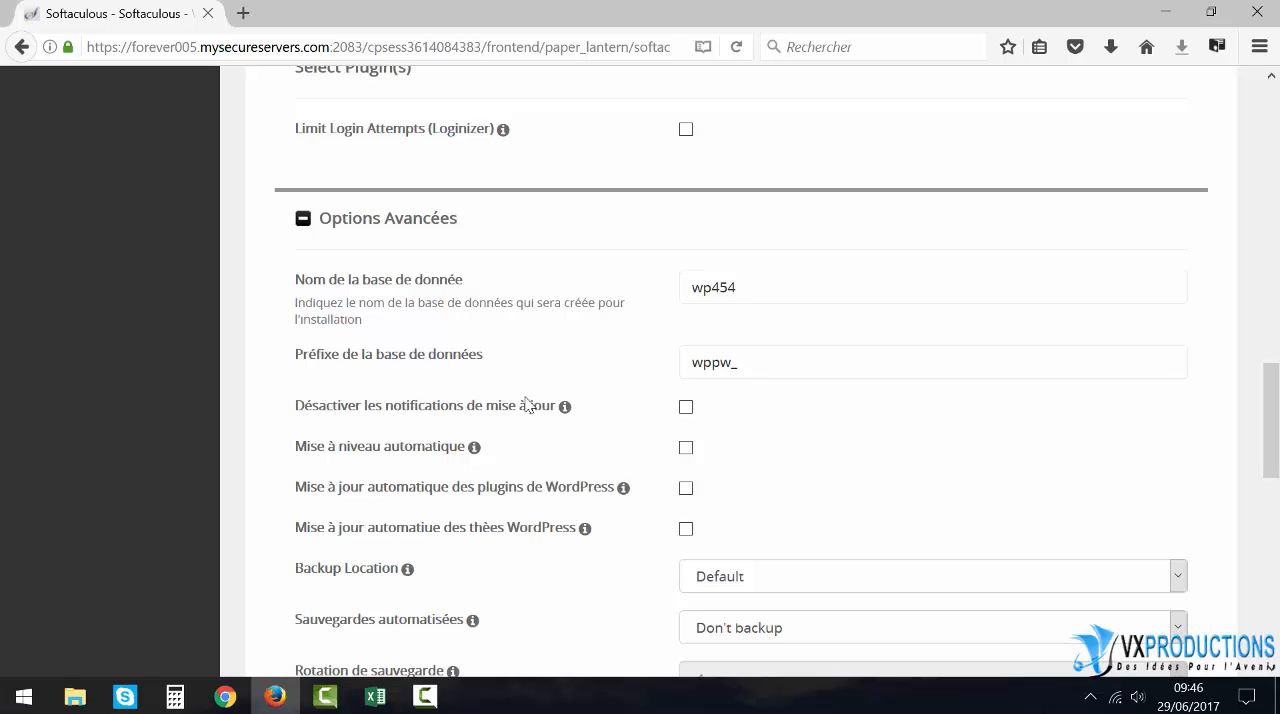
{"action": "left_click", "coordinate": [716, 286]}
{"action": "mouse_move", "coordinate": [475, 455]}
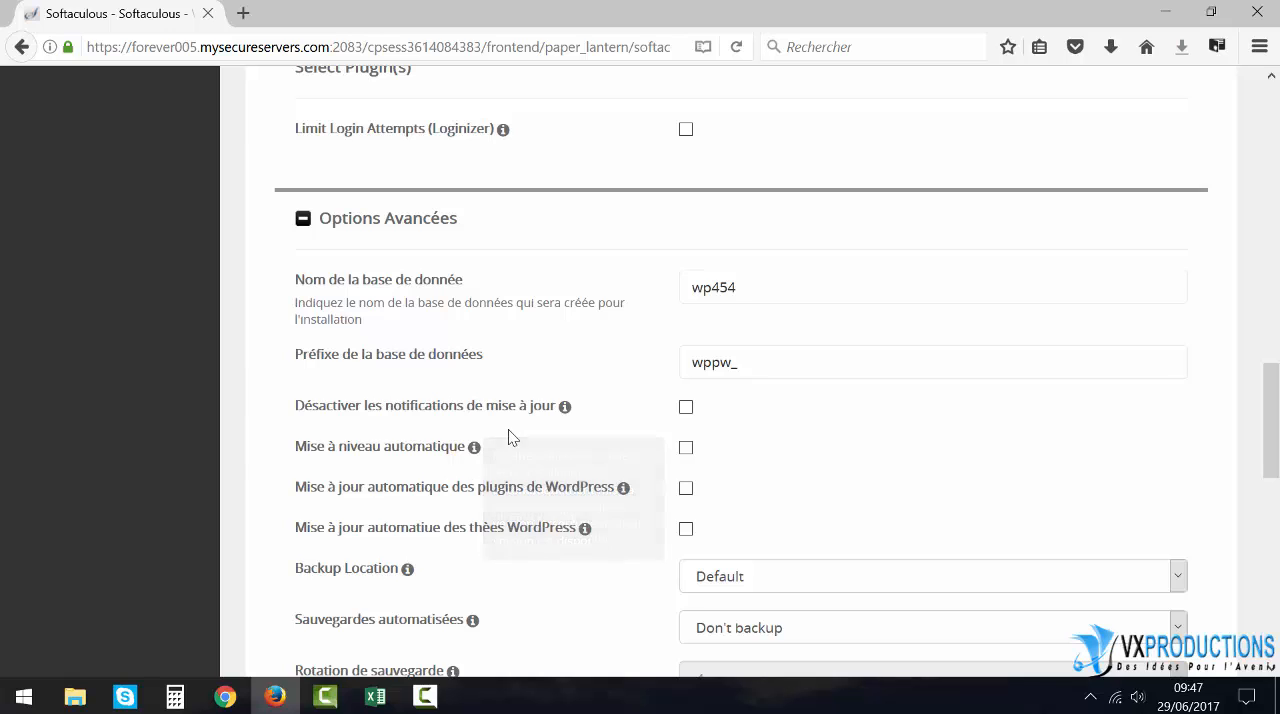
{"action": "left_click", "coordinate": [686, 450]}
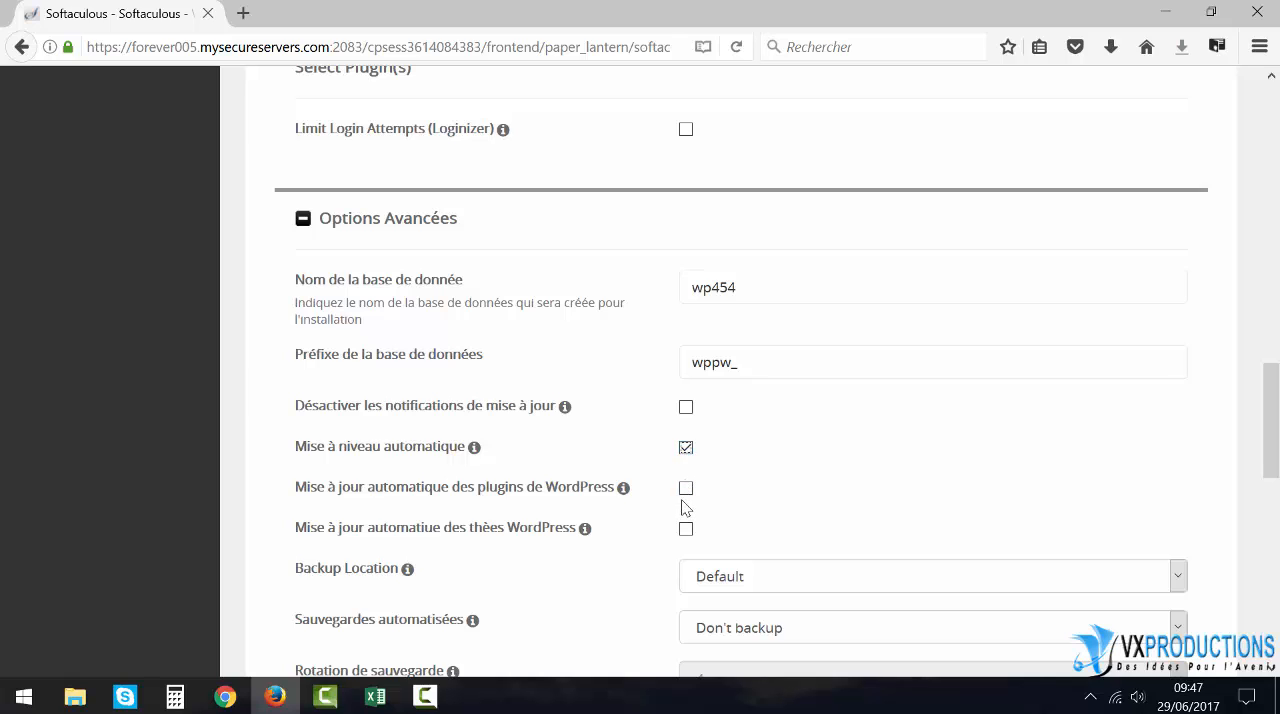
{"action": "left_click", "coordinate": [686, 490]}
{"action": "left_click", "coordinate": [686, 530]}
{"action": "mouse_move", "coordinate": [603, 500]}
- Check the available backup locations, keeping the Default one
{"action": "scroll", "coordinate": [445, 512], "scroll_direction": "down", "scroll_amount": 4}
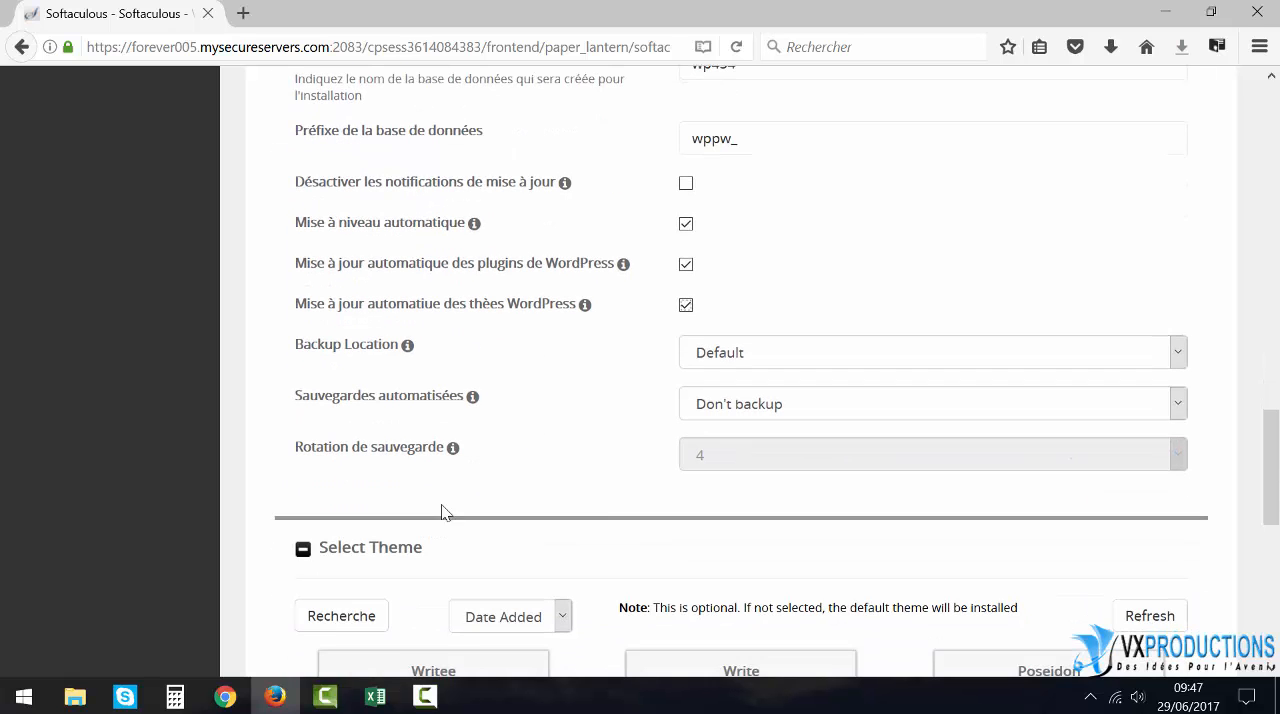
{"action": "left_click", "coordinate": [1180, 355]}
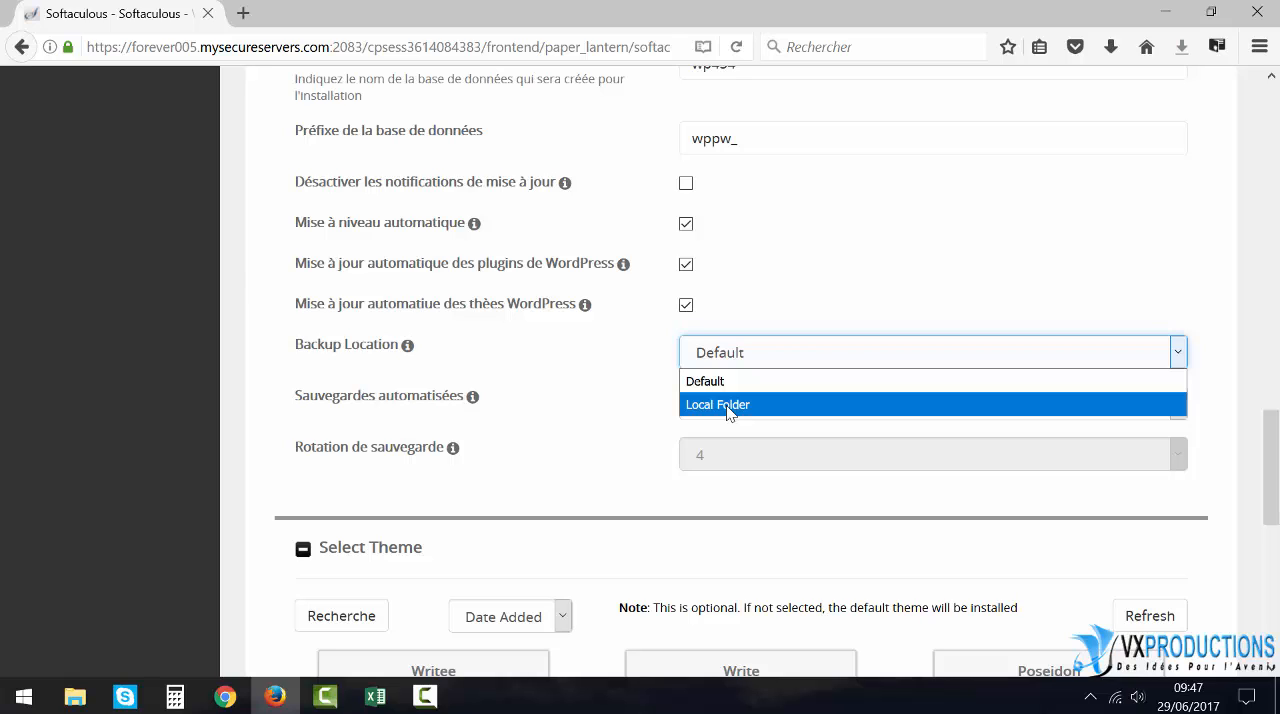
{"action": "left_click", "coordinate": [651, 371]}
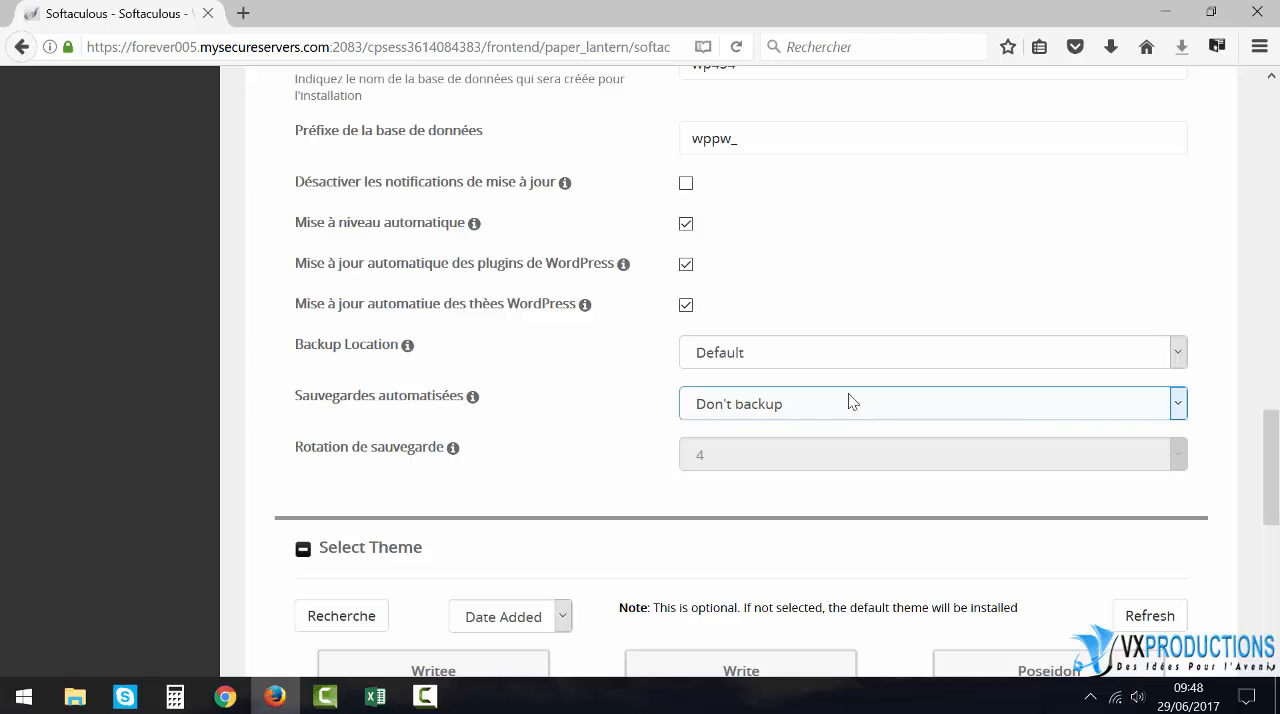
- Select the Poseidon theme for the WordPress installation
{"action": "scroll", "coordinate": [623, 380], "scroll_direction": "down", "scroll_amount": 4}
{"action": "scroll", "coordinate": [433, 352], "scroll_direction": "down", "scroll_amount": 1}
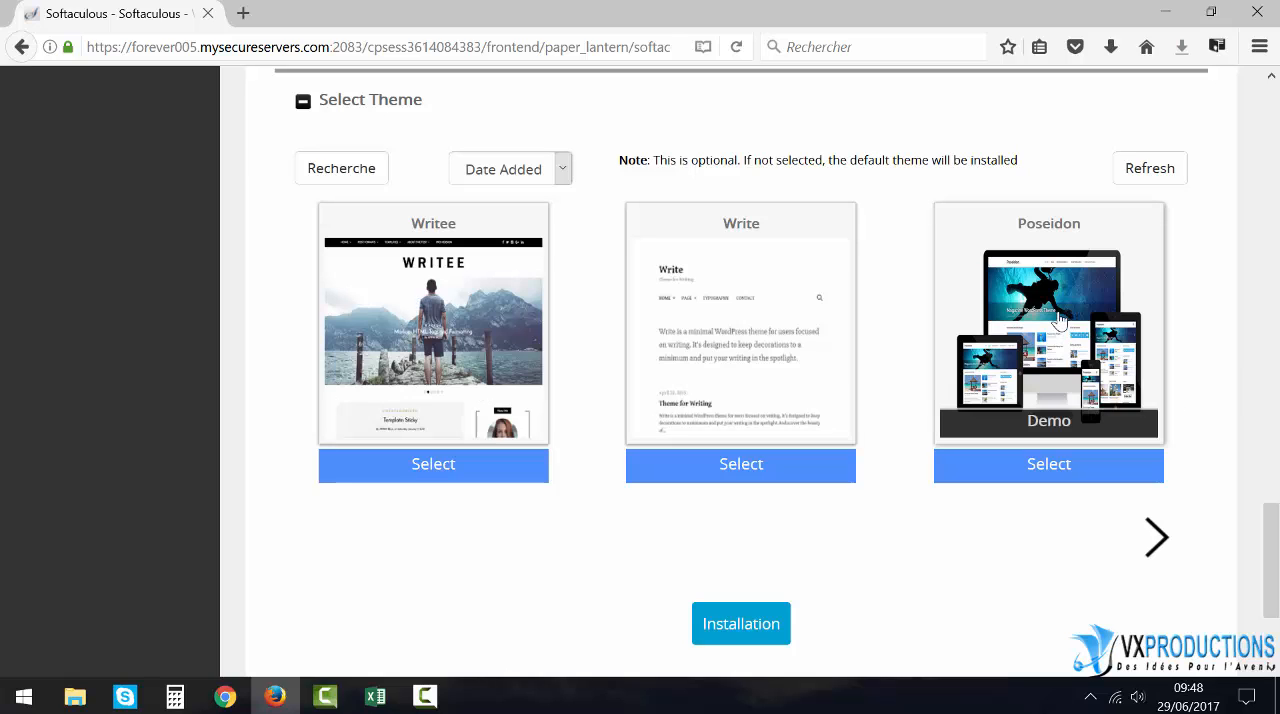
{"action": "left_click", "coordinate": [1052, 471]}
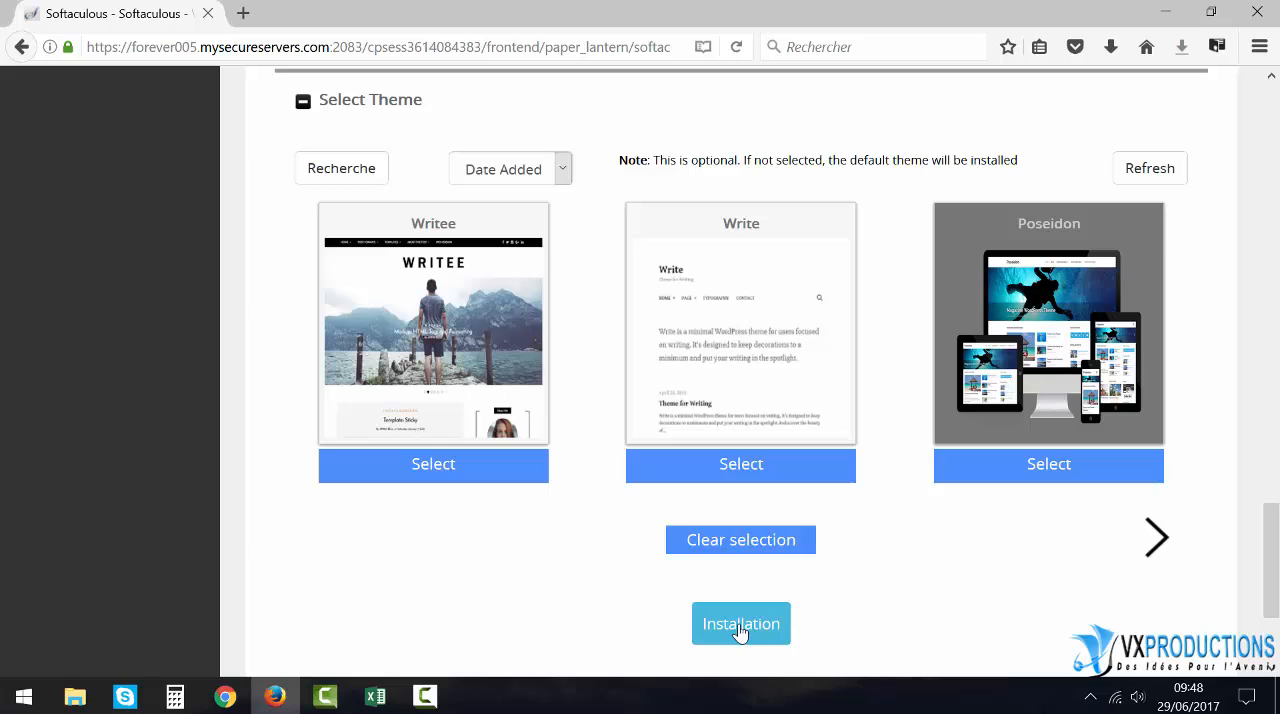
- Enter the contact e-mail address that should receive the installation details
{"action": "scroll", "coordinate": [740, 630], "scroll_direction": "down", "scroll_amount": 3}
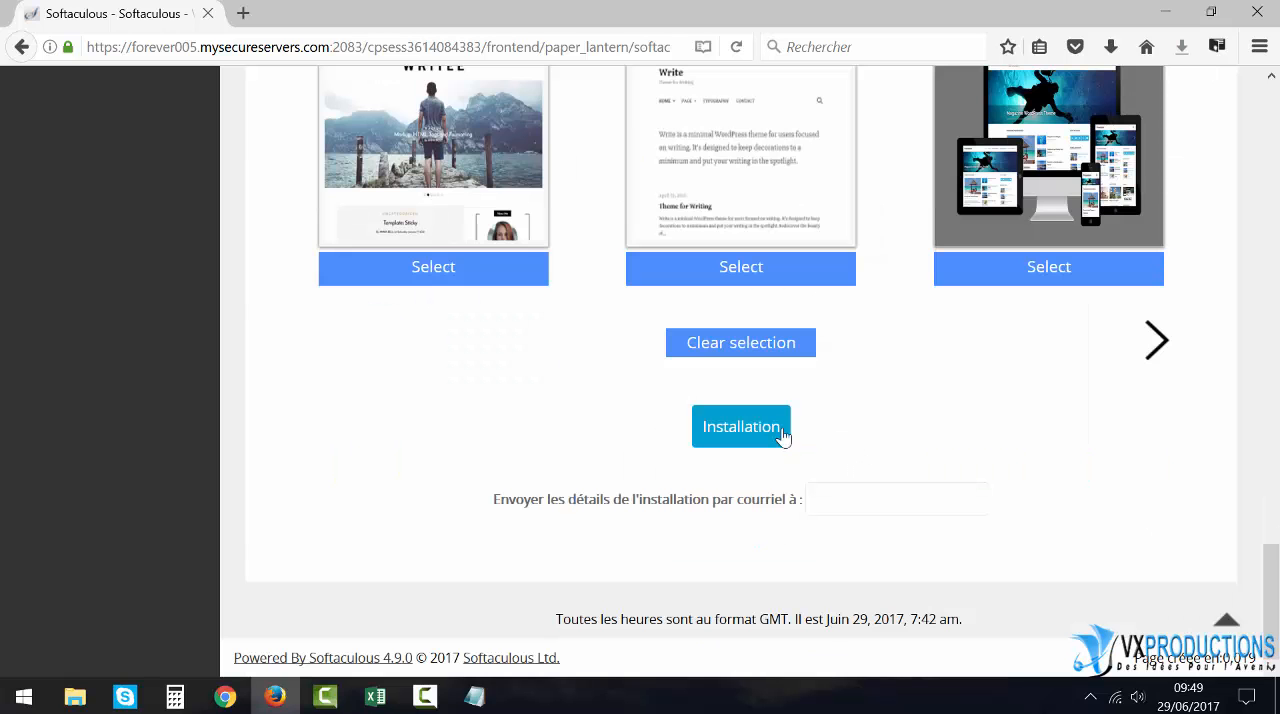
{"action": "left_click", "coordinate": [873, 503]}
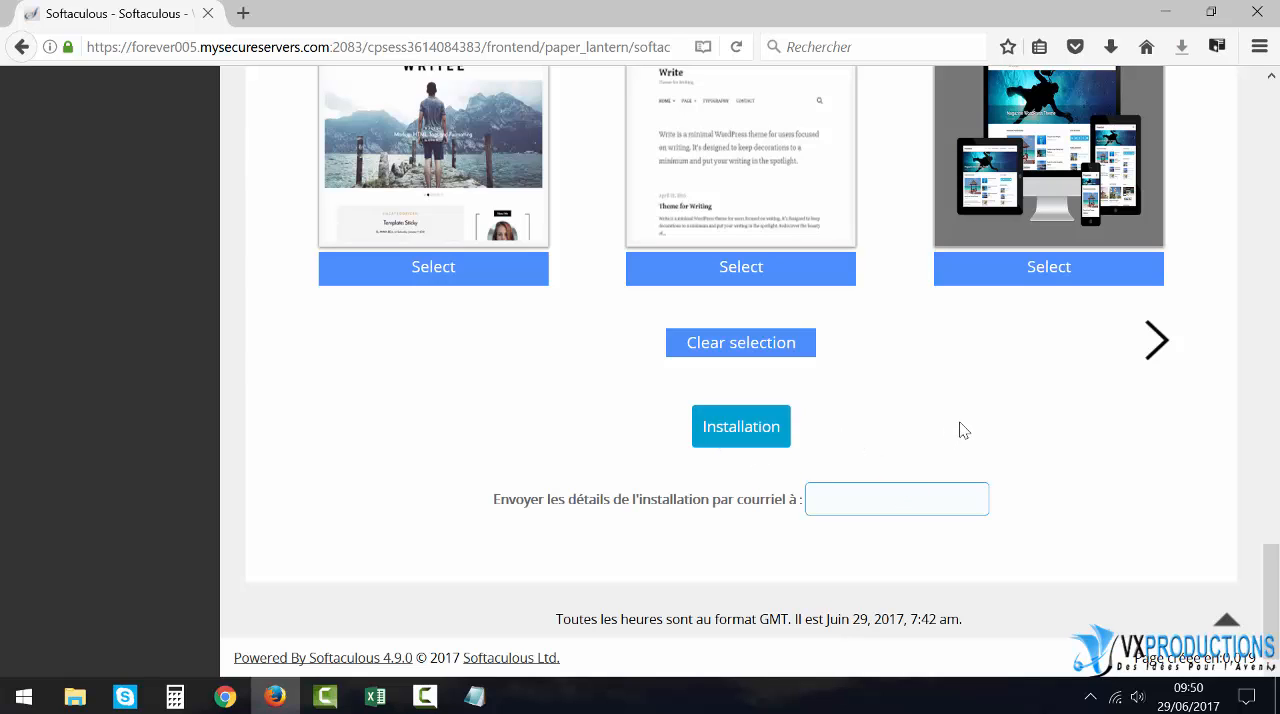
{"action": "type", "text": "conb"}
{"action": "key", "text": "Return"}
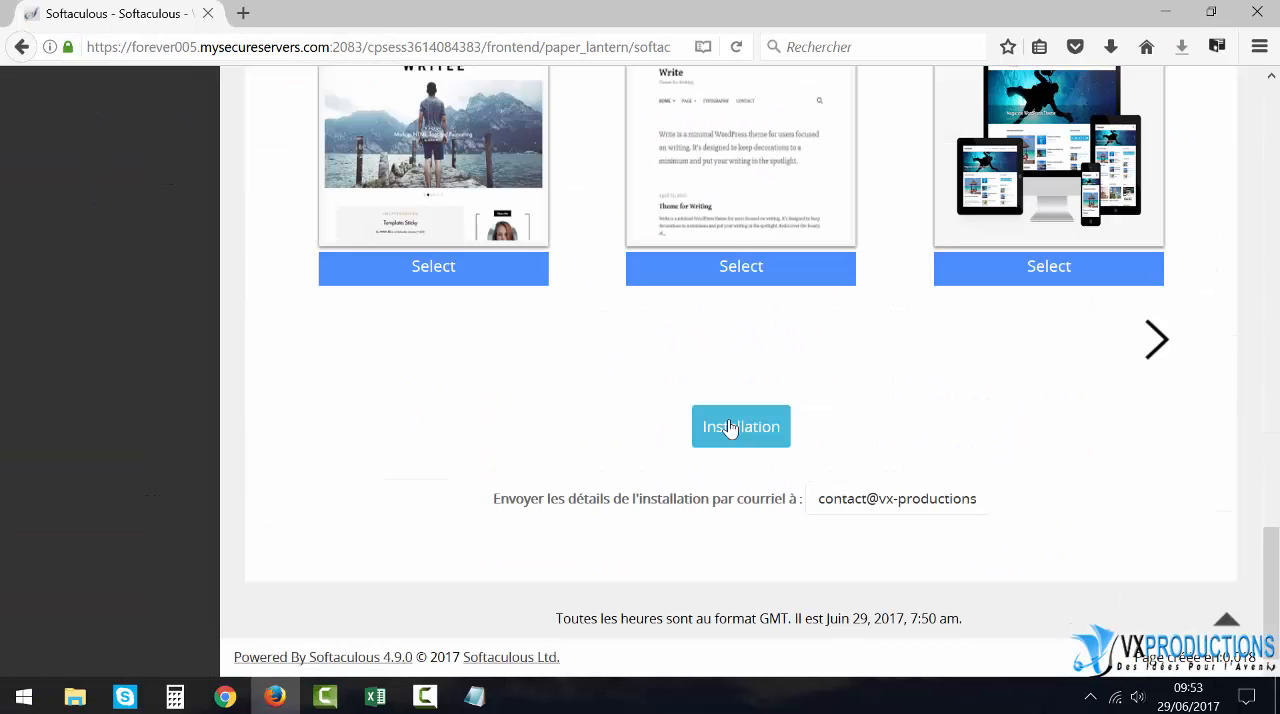
- Start the WordPress installation and decline saving the administrator login in the browser
{"action": "left_click", "coordinate": [729, 428]}
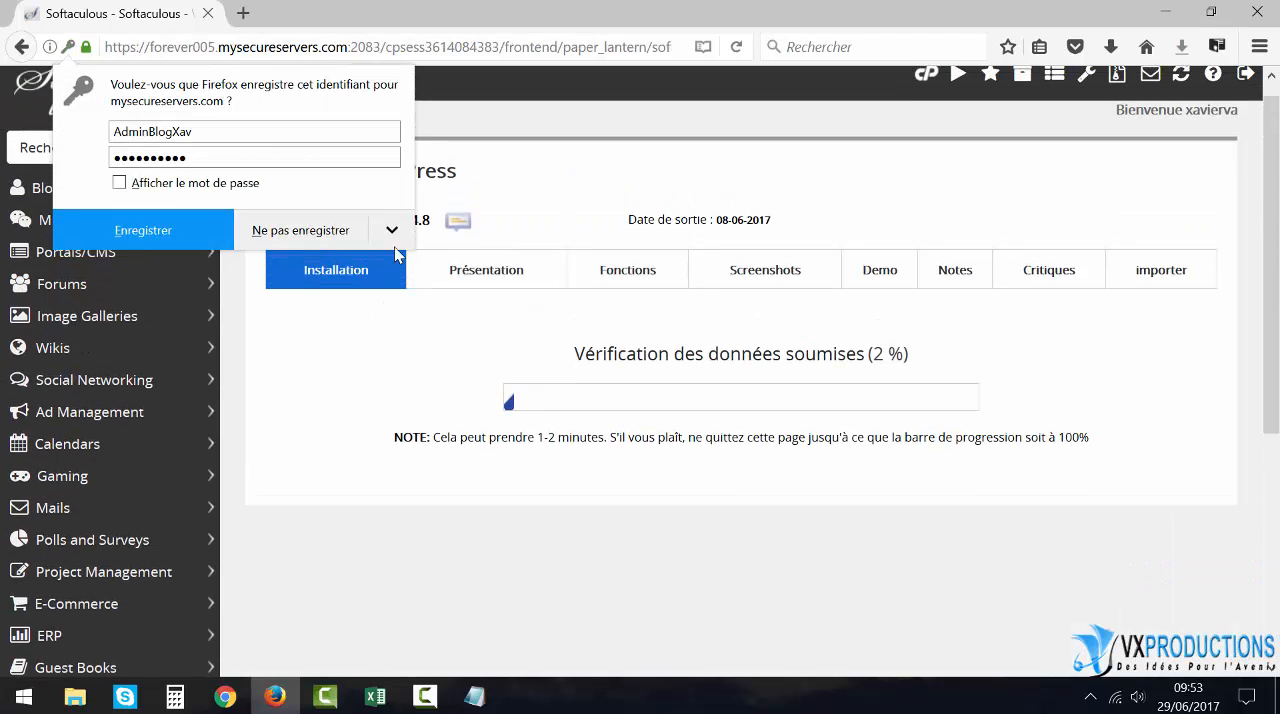
{"action": "left_click", "coordinate": [301, 232]}
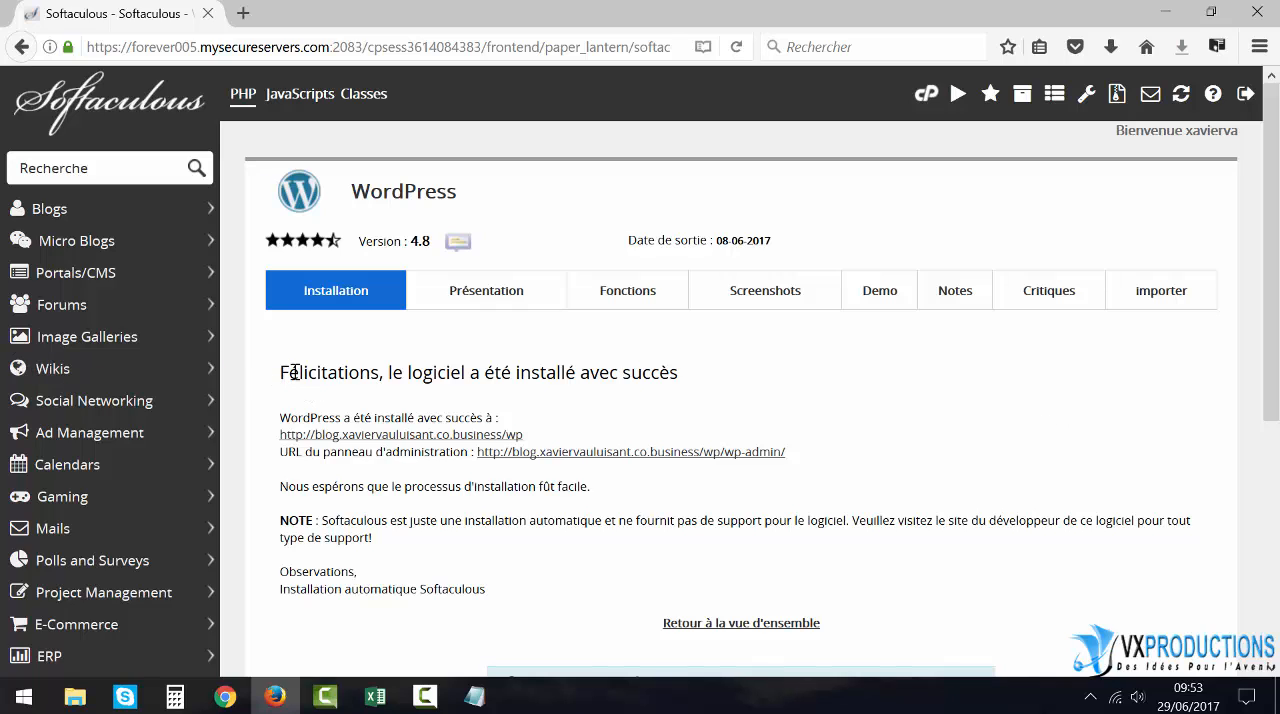
- Open the new blog's administration dashboard through the wp-admin URL given on the installation result page
{"action": "left_click_drag", "start_coordinate": [280, 372], "coordinate": [717, 393]}
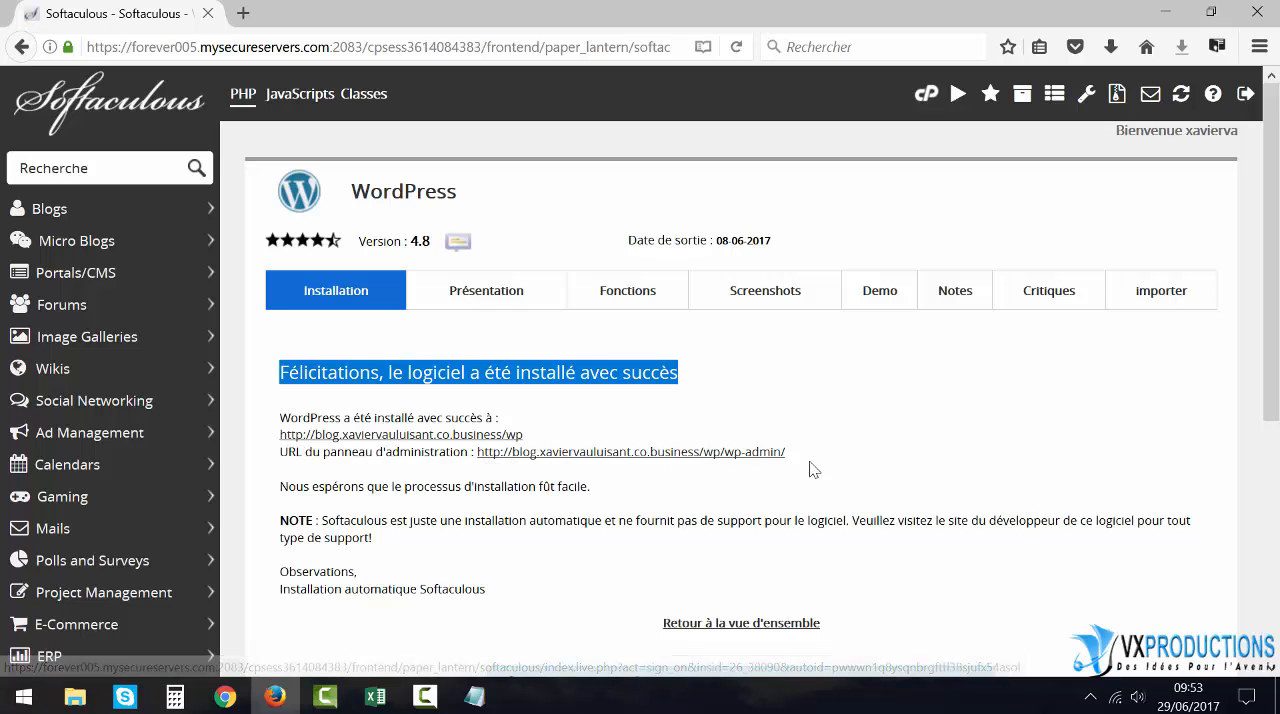
{"action": "left_click_drag", "start_coordinate": [786, 452], "coordinate": [476, 453]}
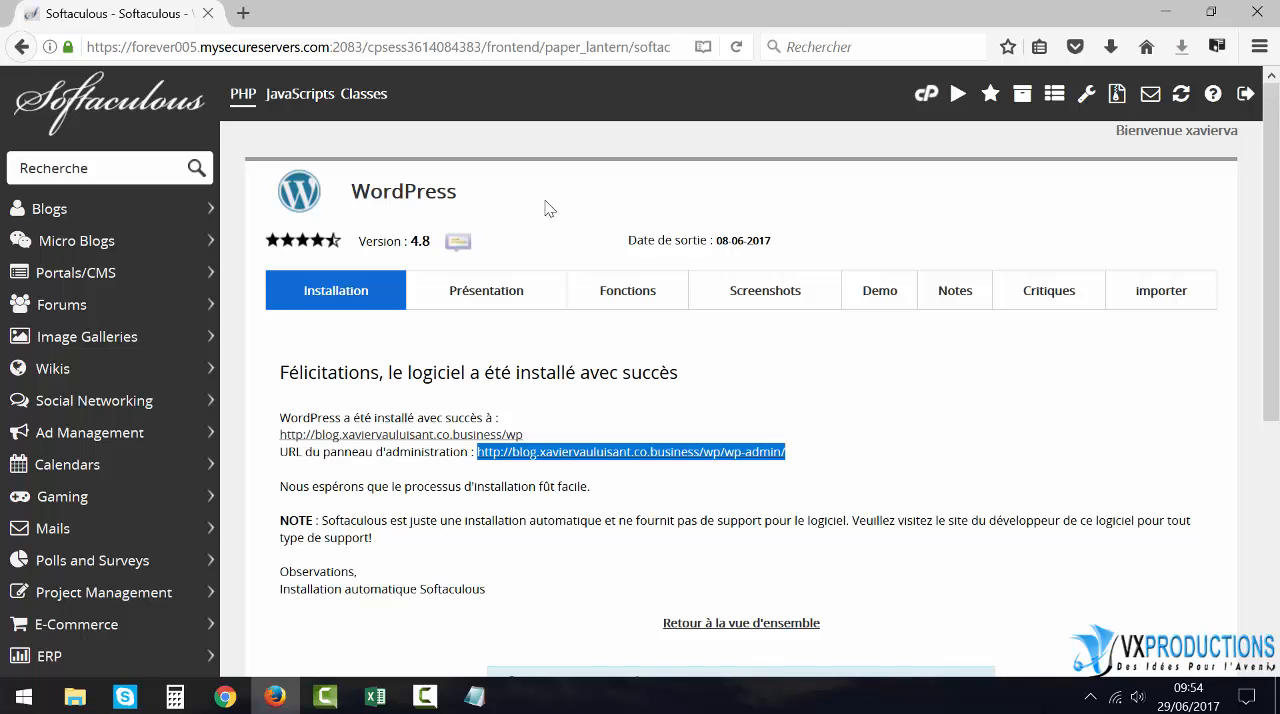
{"action": "left_click", "coordinate": [588, 457]}
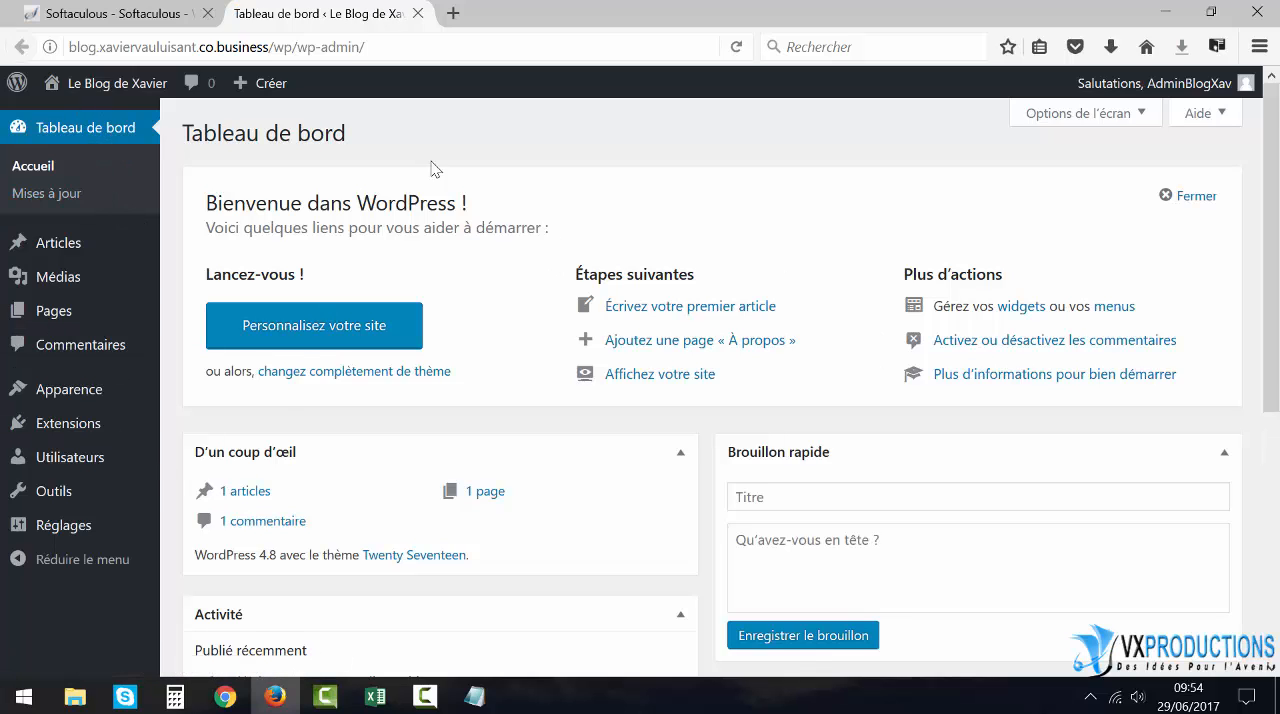
{"action": "mouse_move", "coordinate": [117, 83]}
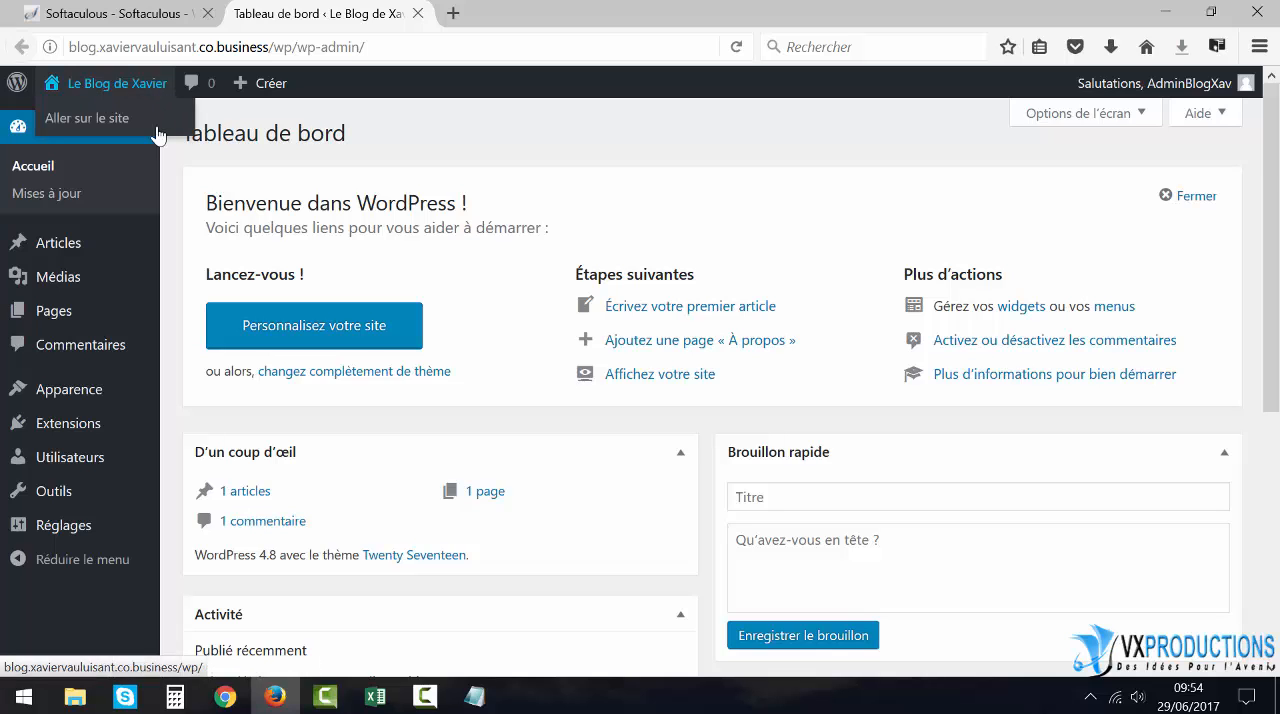
{"action": "mouse_move", "coordinate": [63, 540]}
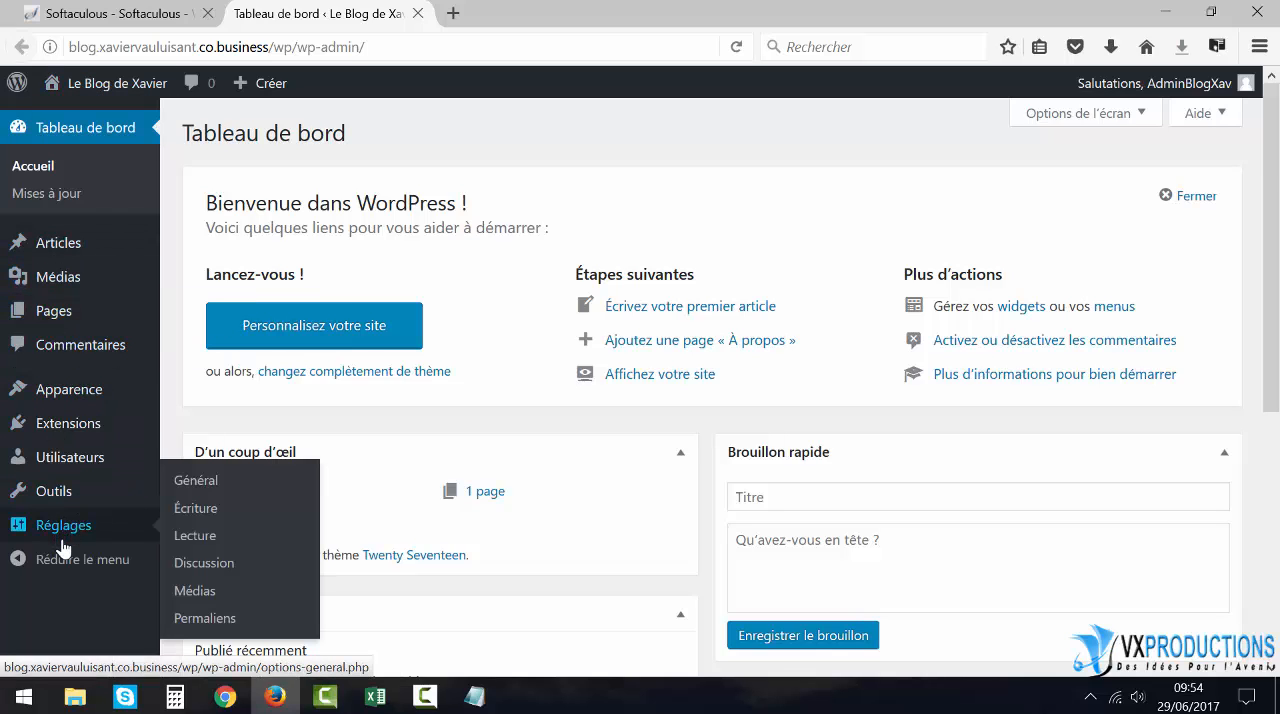